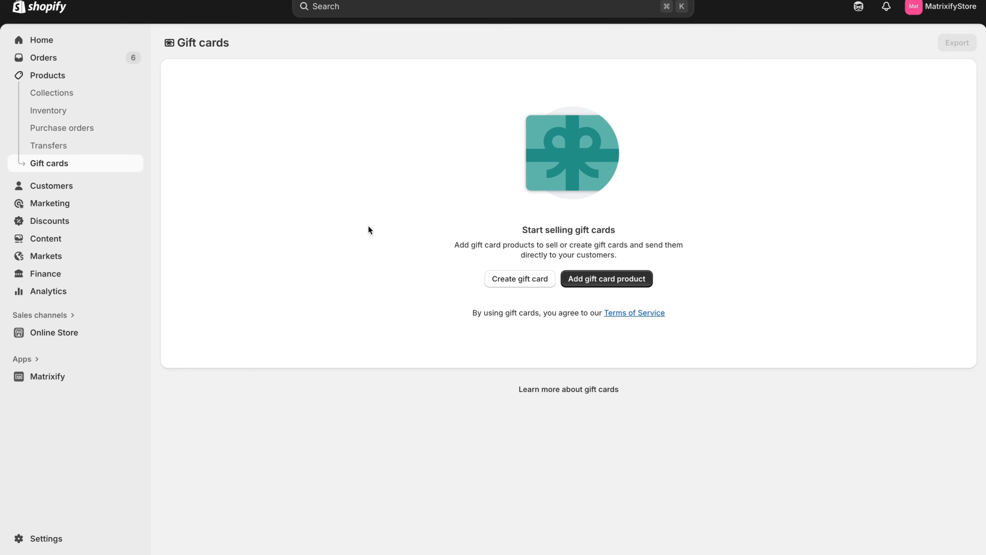
Create a gift card product titled "Matrixify Gift Cards" with the default denominations and save it.
{"action": "left_click", "coordinate": [607, 279]}
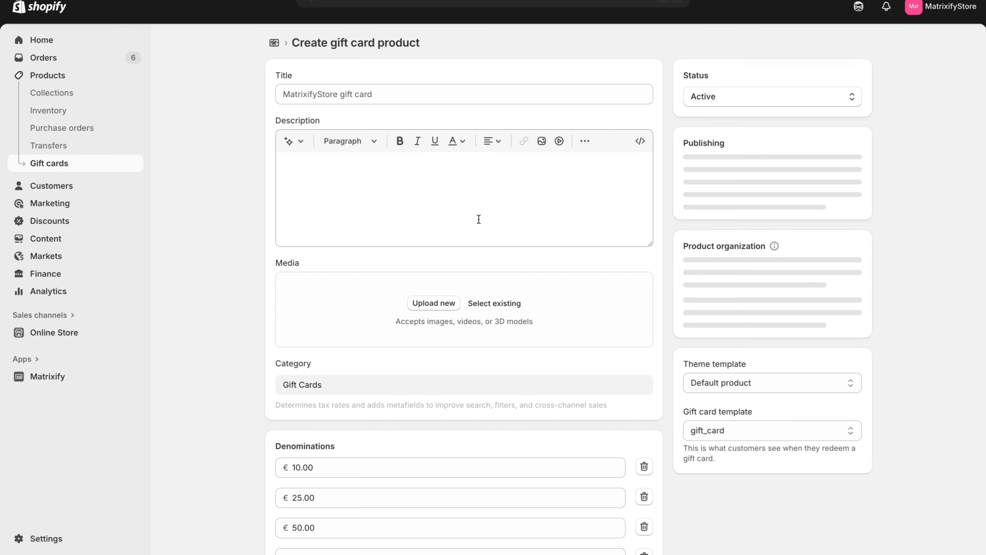
{"action": "left_click", "coordinate": [428, 89]}
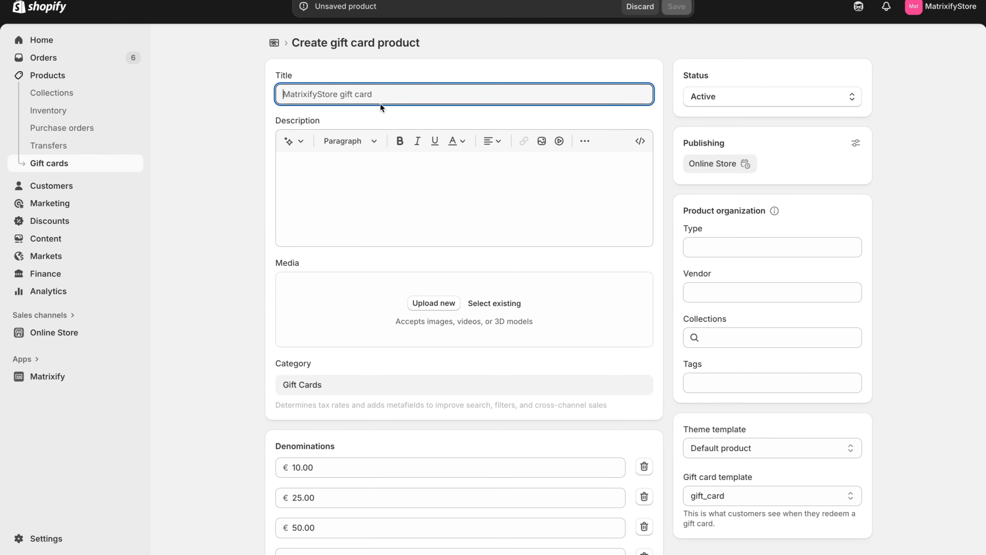
{"action": "type", "text": "Ma"}
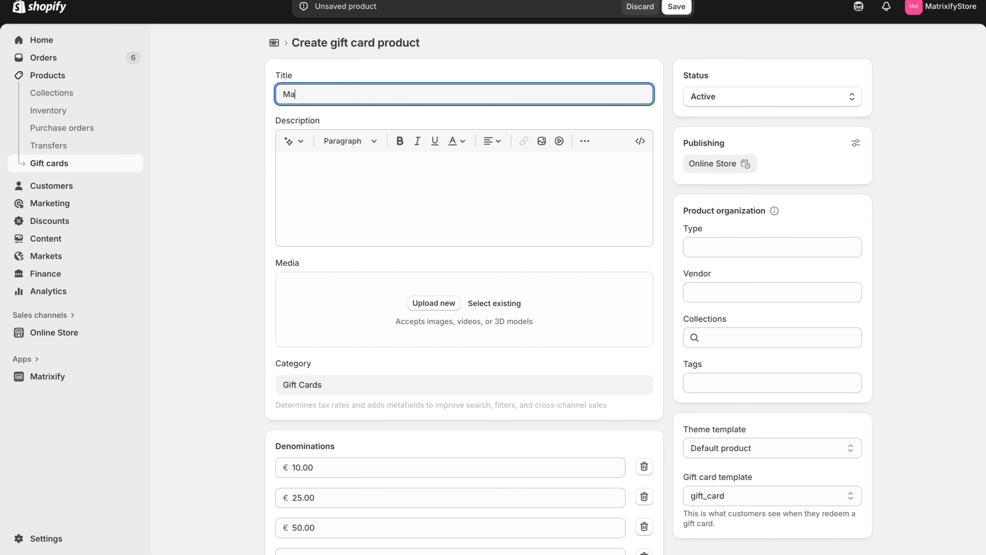
{"action": "type", "text": "trixify Gift Cards"}
{"action": "scroll", "coordinate": [483, 257], "scroll_direction": "down", "scroll_amount": 8}
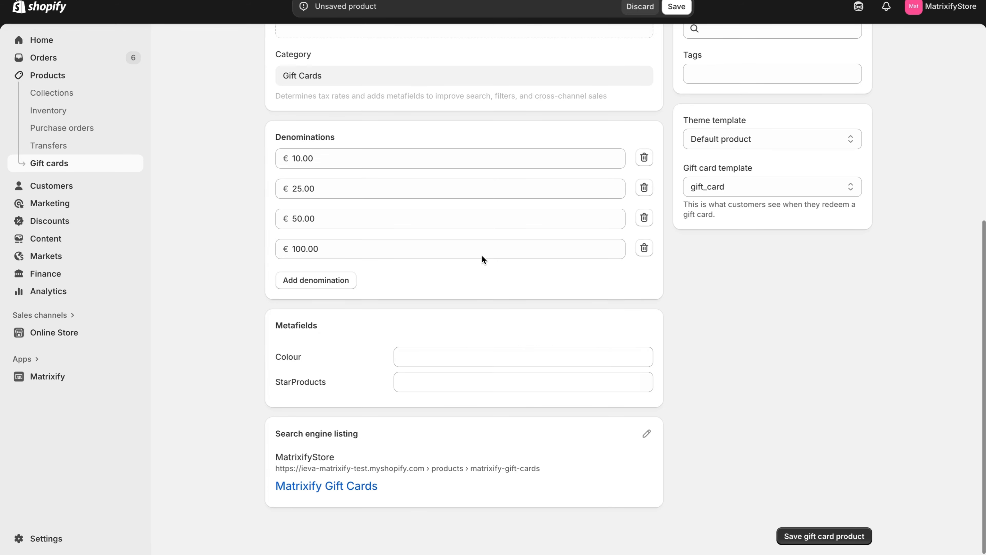
{"action": "scroll", "coordinate": [482, 256], "scroll_direction": "up", "scroll_amount": 8}
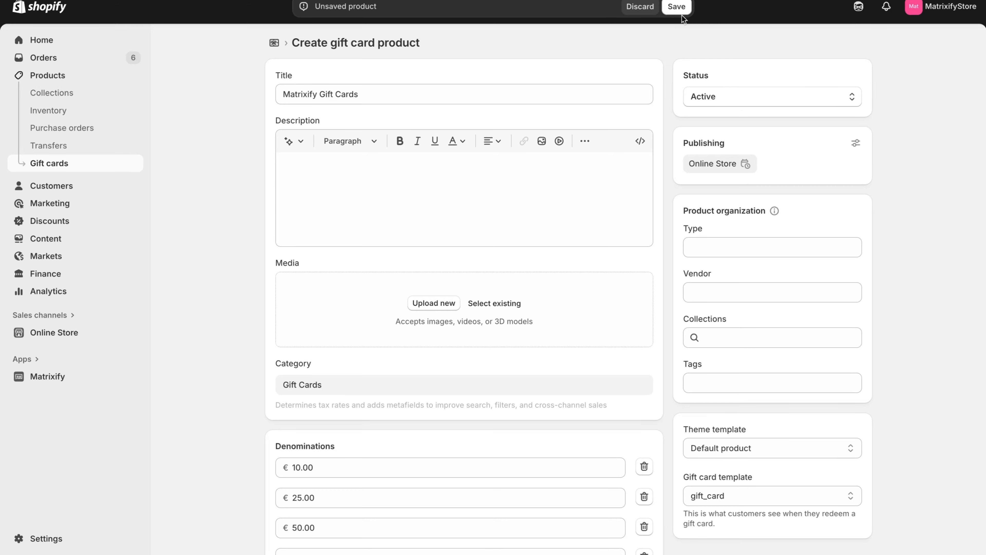
{"action": "left_click", "coordinate": [676, 8]}
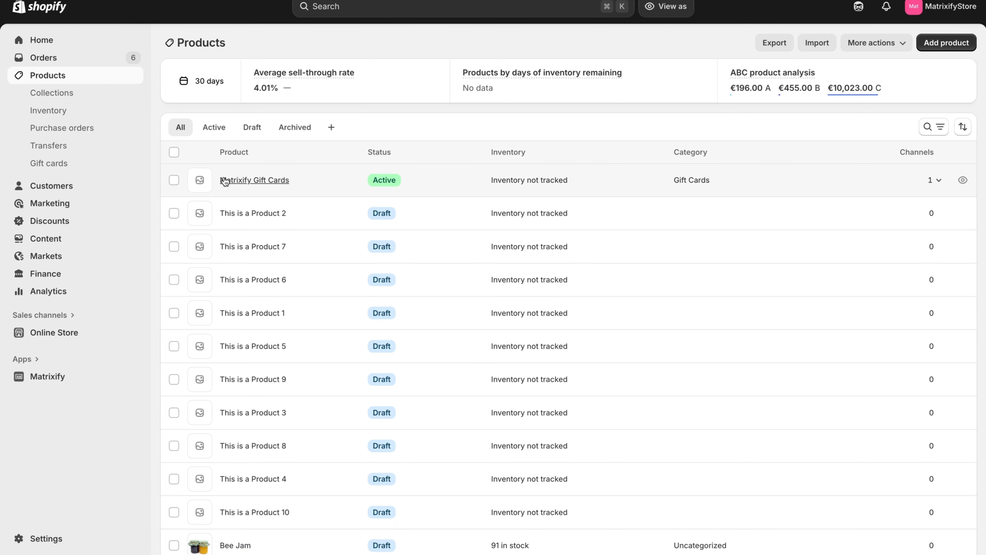
Review the Matrixify Gift Cards product's details and return to the store's gift card overview.
{"action": "left_click", "coordinate": [224, 179]}
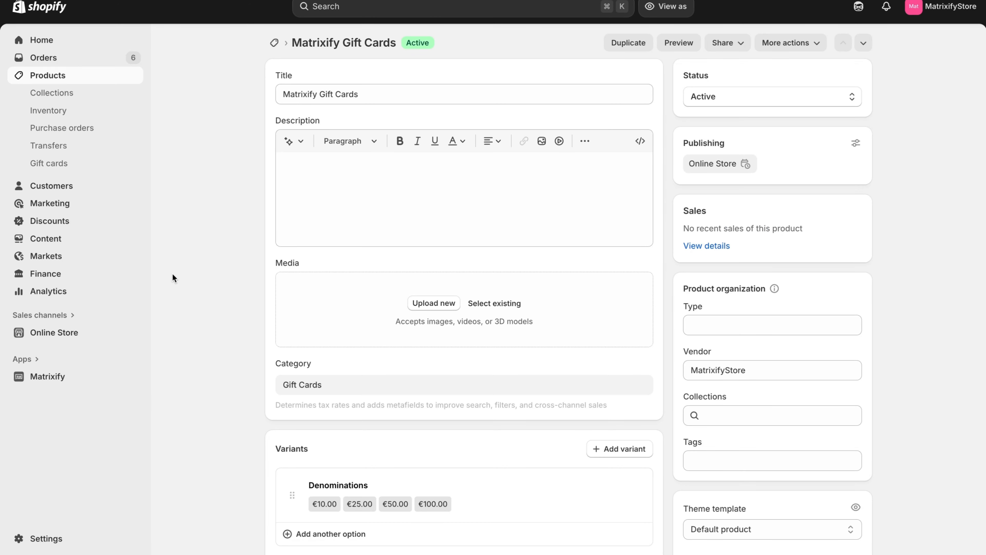
{"action": "left_click", "coordinate": [44, 162]}
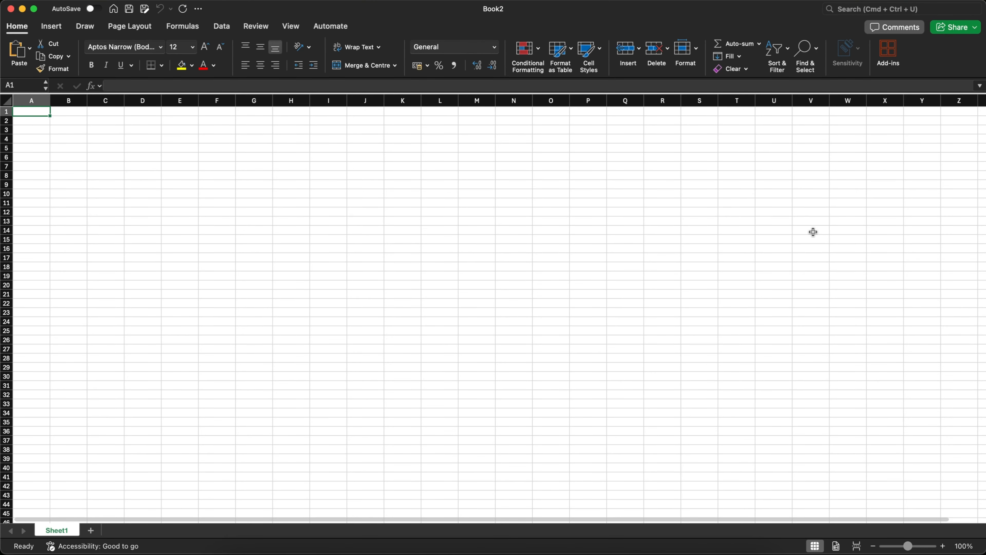
Switch to the blank Excel workbook and rename Sheet1 as "Products".
{"action": "scroll", "coordinate": [57, 165], "scroll_direction": "up", "scroll_amount": 3}
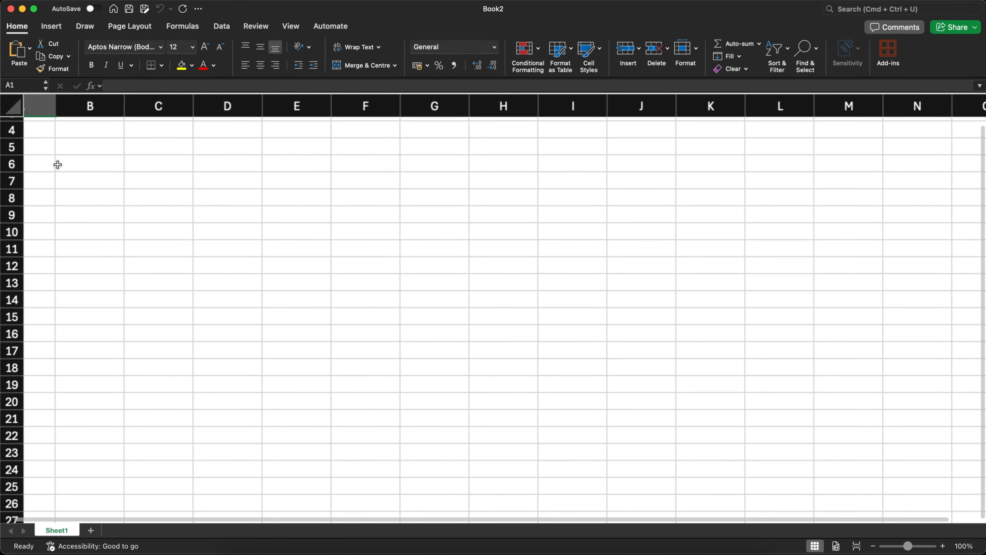
{"action": "scroll", "coordinate": [91, 193], "scroll_direction": "up", "scroll_amount": 2}
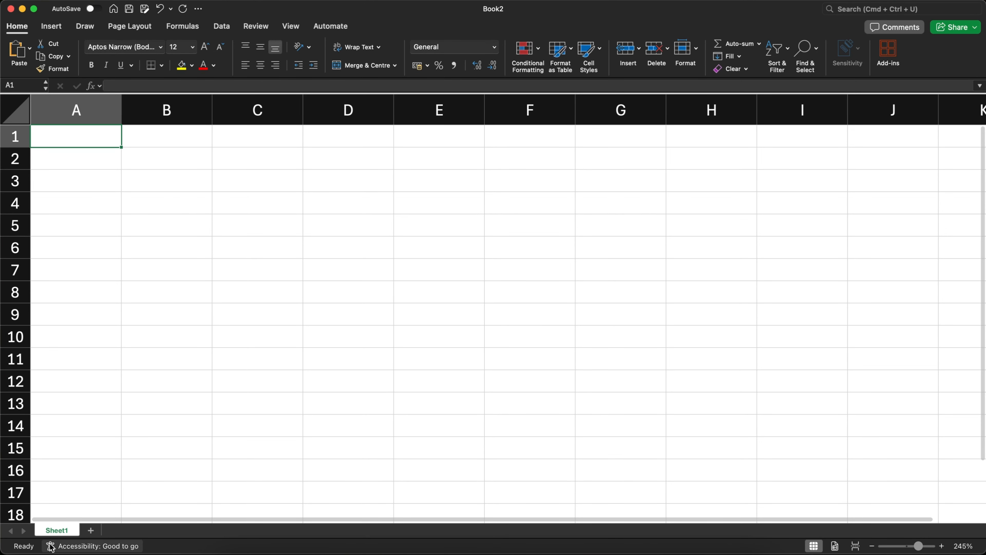
{"action": "double_click", "coordinate": [50, 529]}
{"action": "key", "text": "BackSpace"}
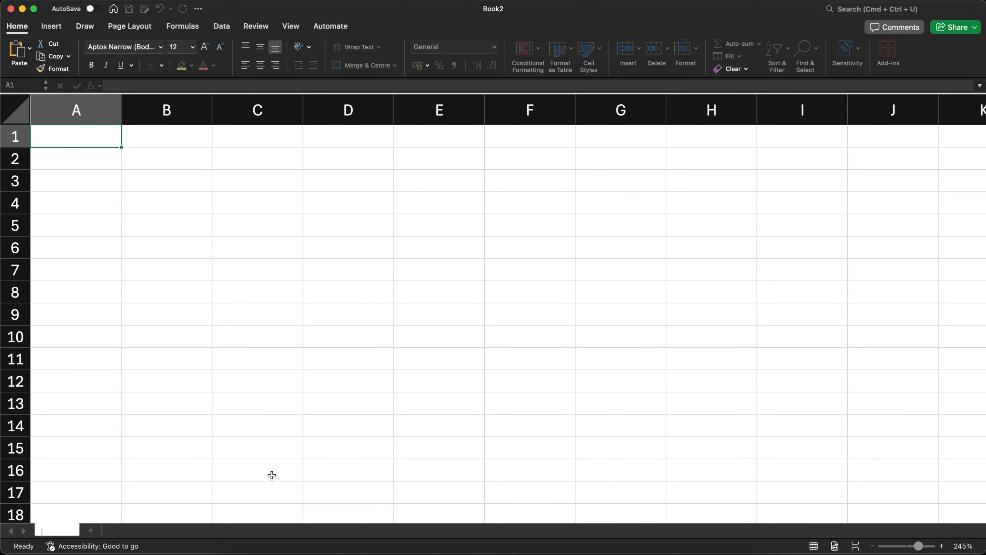
{"action": "type", "text": "Products"}
{"action": "left_click", "coordinate": [206, 416]}
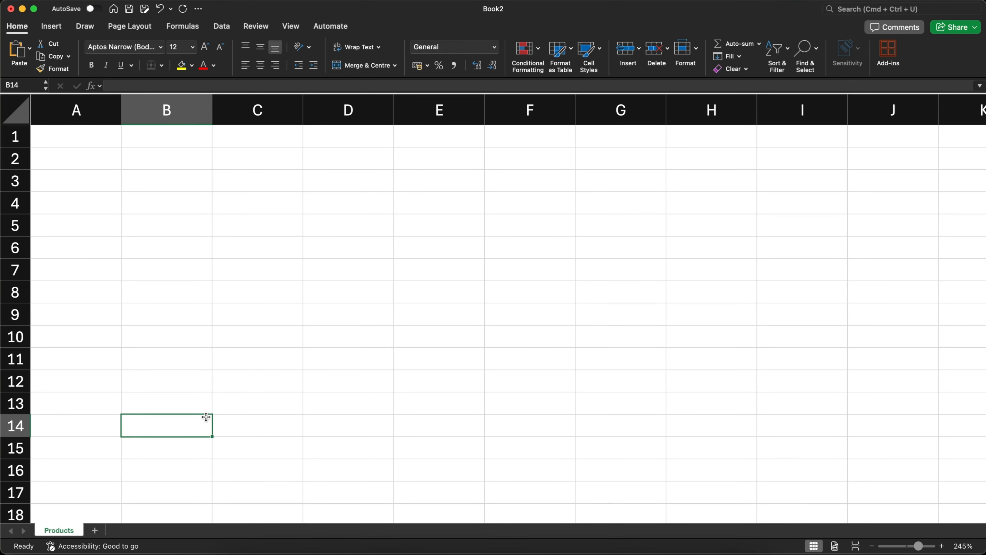
Enter the column headers "Title" in A1 and "Gift Card" in B1.
{"action": "left_click", "coordinate": [104, 129]}
{"action": "type", "text": "Ti"}
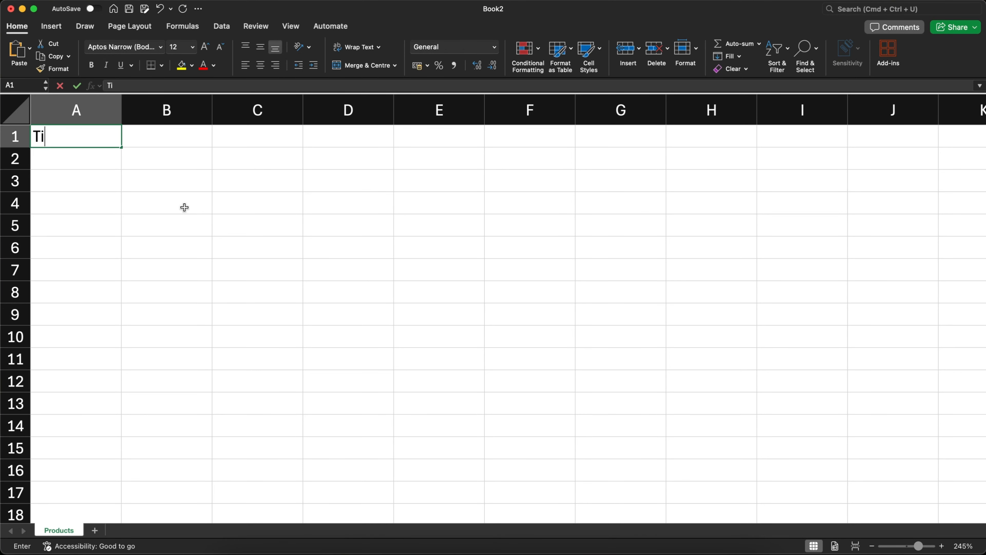
{"action": "type", "text": "tle"}
{"action": "left_click", "coordinate": [174, 137]}
{"action": "type", "text": "G"}
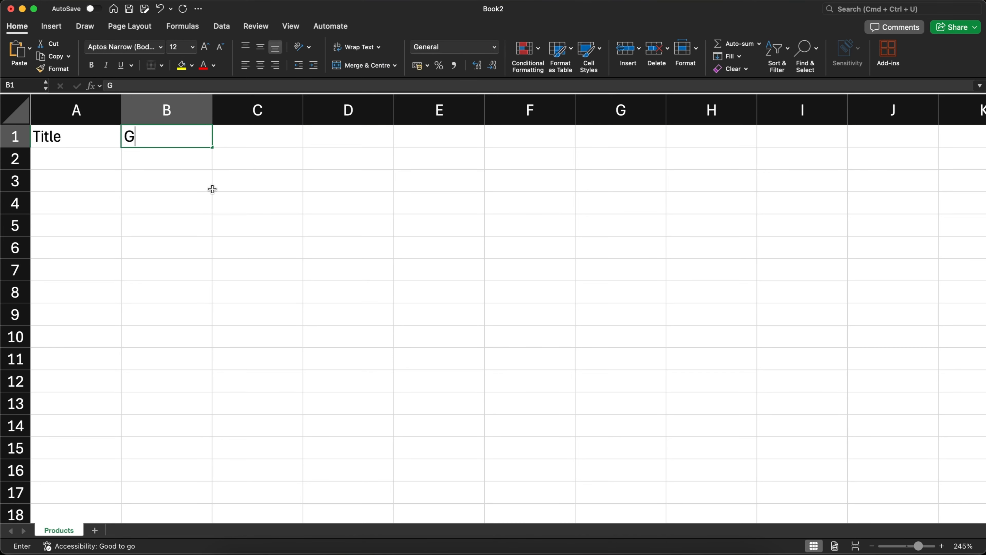
{"action": "type", "text": "ift Ca"}
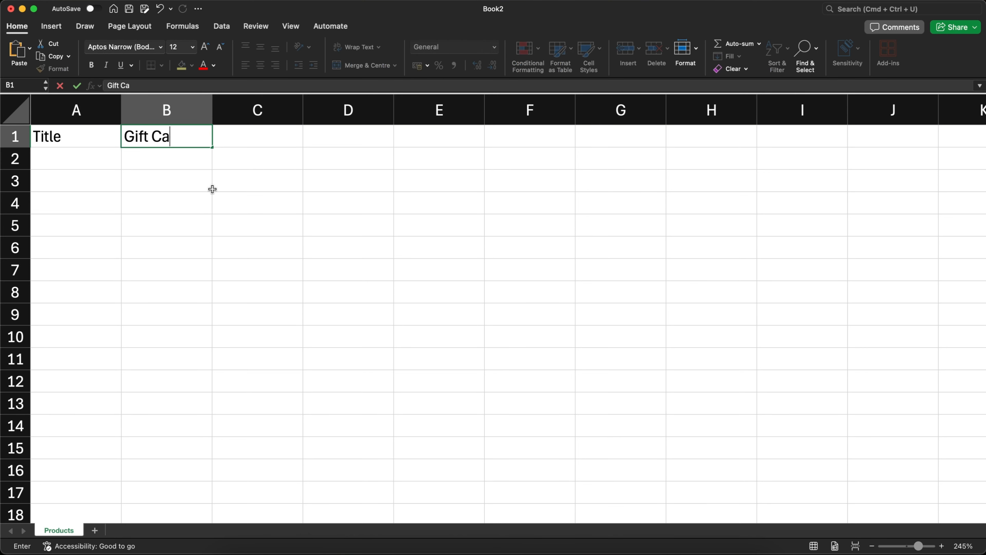
{"action": "type", "text": "rd"}
{"action": "left_click", "coordinate": [223, 189]}
Add the column headers "Option1 Name" in C1 and "Option1 Value" in D1.
{"action": "left_click", "coordinate": [256, 136]}
{"action": "type", "text": "O"}
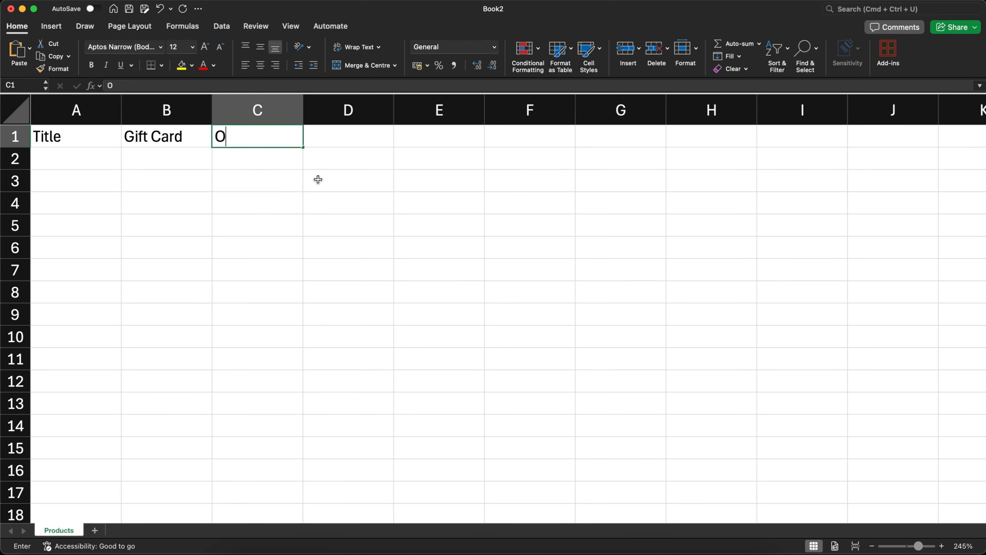
{"action": "type", "text": "ption1 Name"}
{"action": "left_click", "coordinate": [384, 187]}
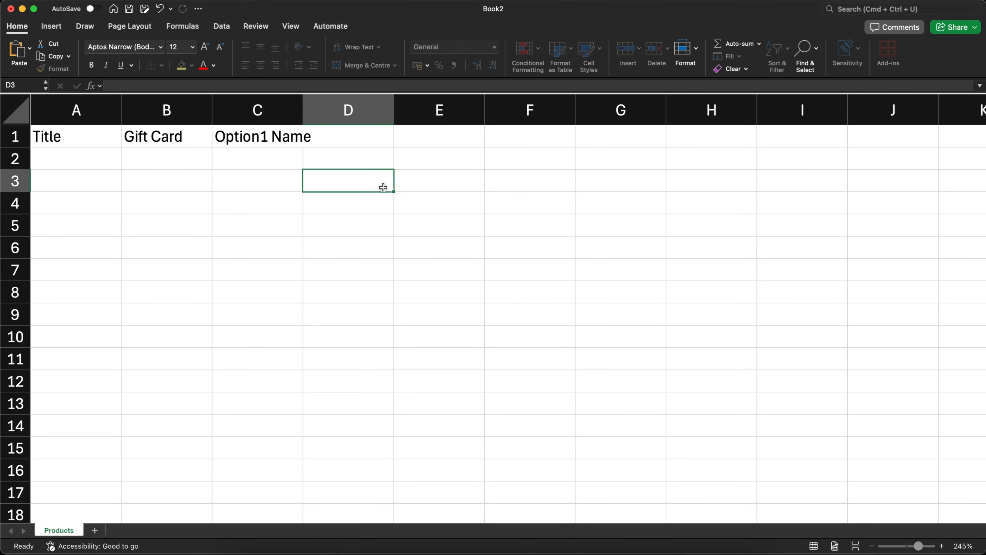
{"action": "left_click", "coordinate": [366, 143]}
{"action": "type", "text": "Option"}
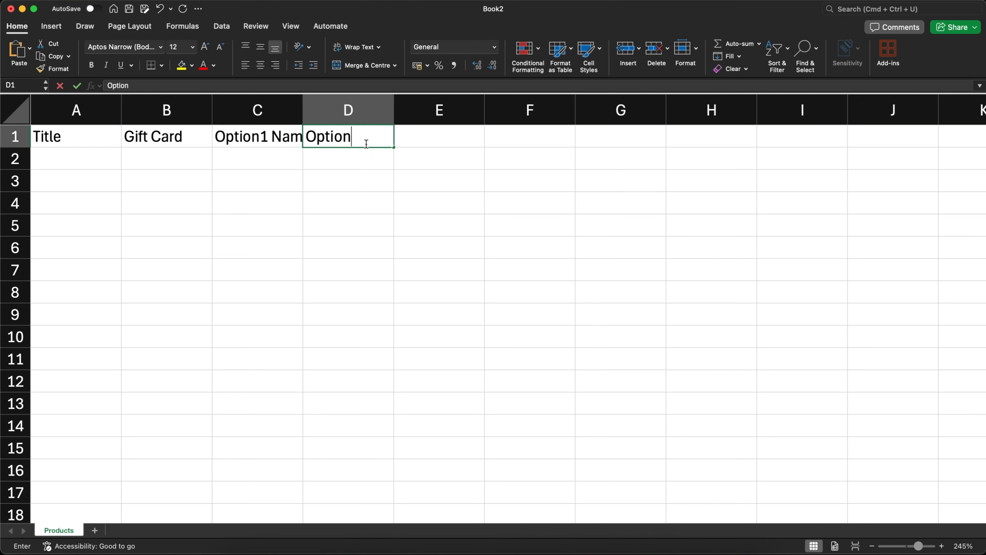
{"action": "type", "text": "1 Valie"}
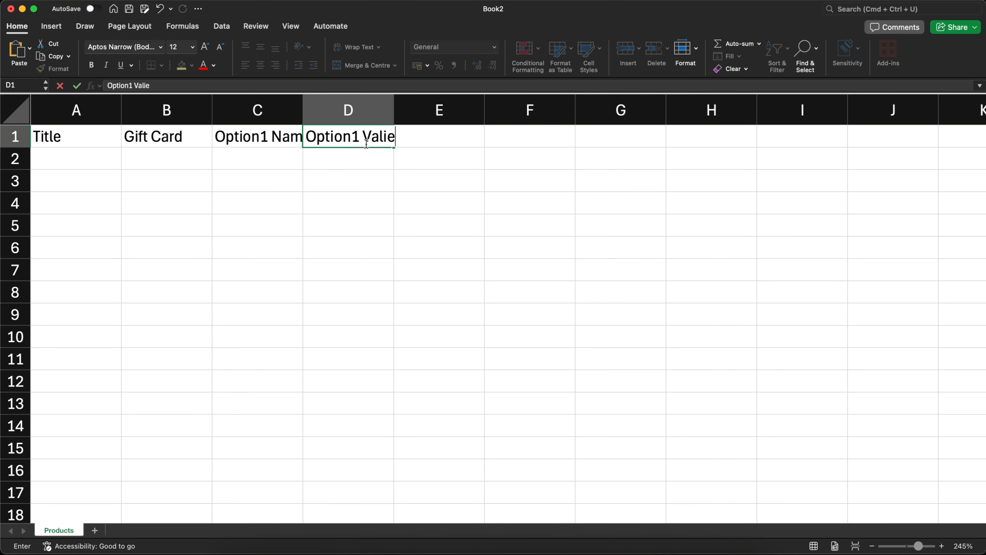
{"action": "key", "text": "BackSpace"}
{"action": "key", "text": "BackSpace"}
{"action": "type", "text": "ue"}
{"action": "left_click", "coordinate": [444, 152]}
Add the column header "Variant Price" in E1.
{"action": "left_click", "coordinate": [448, 137]}
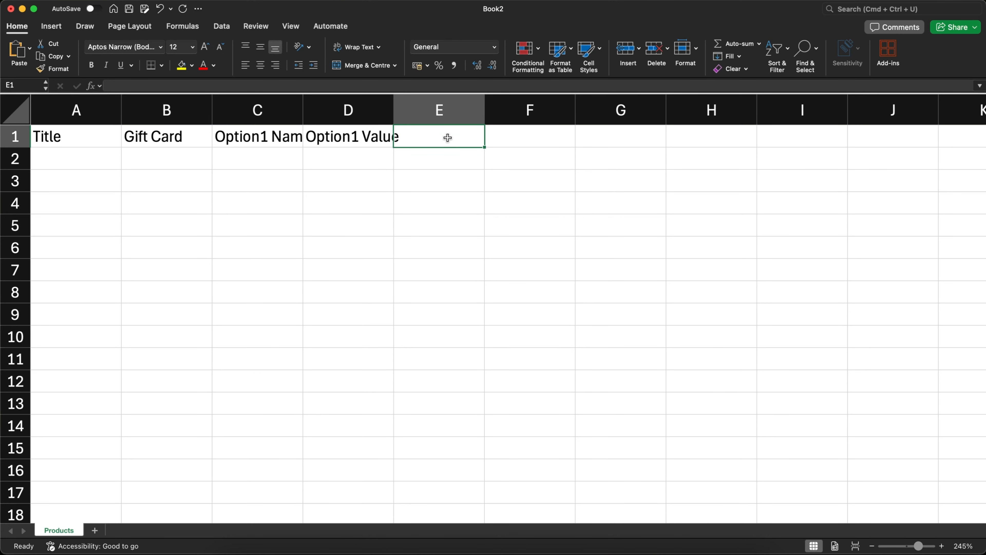
{"action": "type", "text": "Variant Pr"}
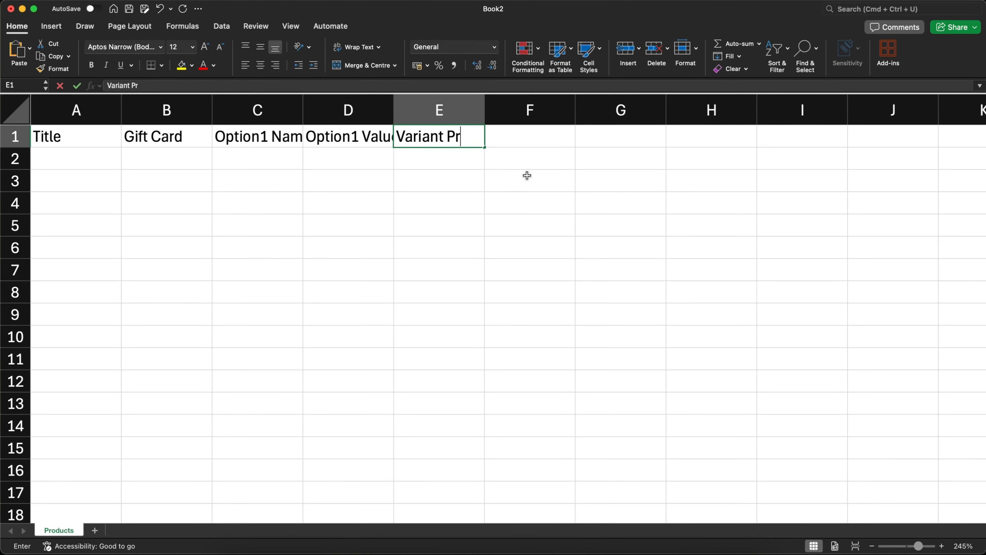
{"action": "type", "text": "ice"}
{"action": "left_click", "coordinate": [566, 202]}
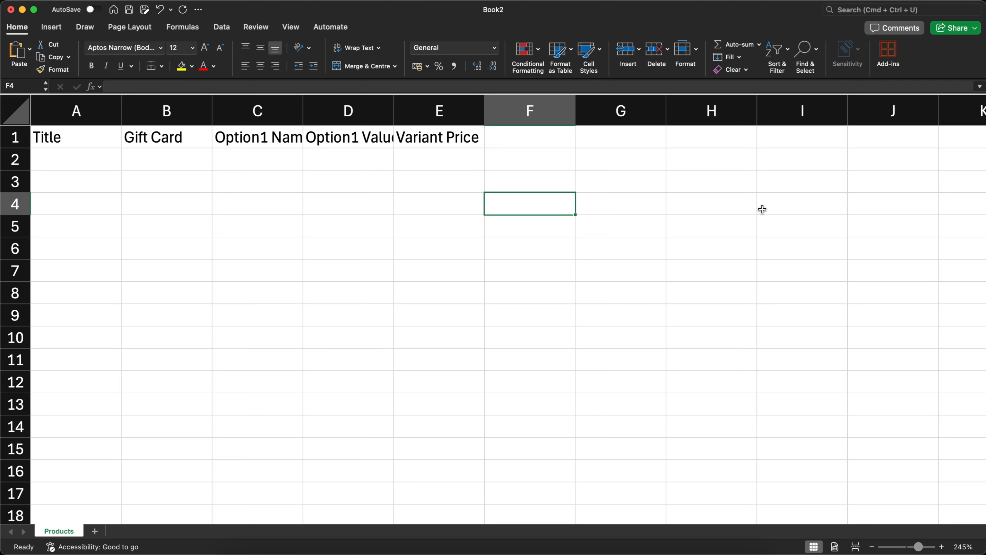
Enter "Gift Card 1" as the first product's title in A2.
{"action": "left_click", "coordinate": [69, 158]}
{"action": "type", "text": "Gift C"}
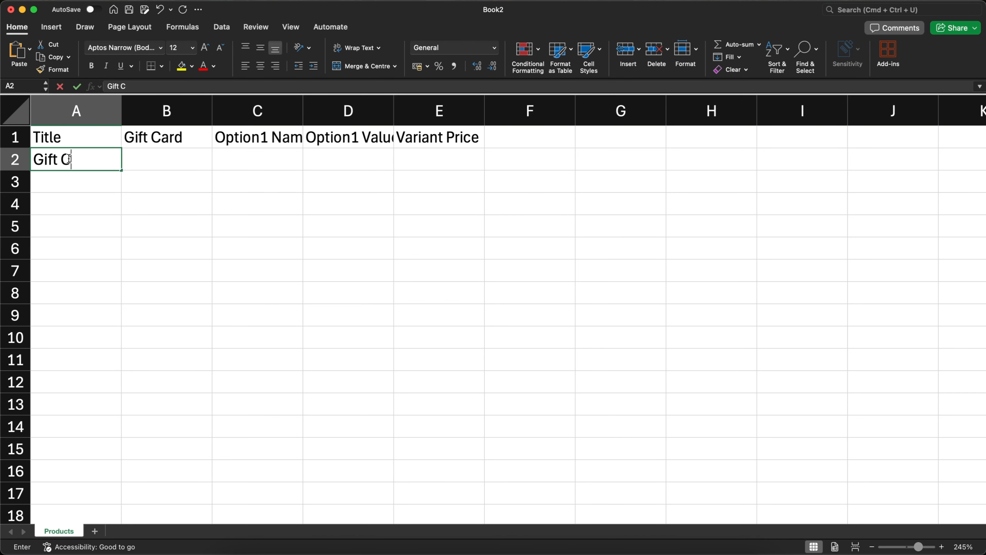
{"action": "type", "text": "ard 1"}
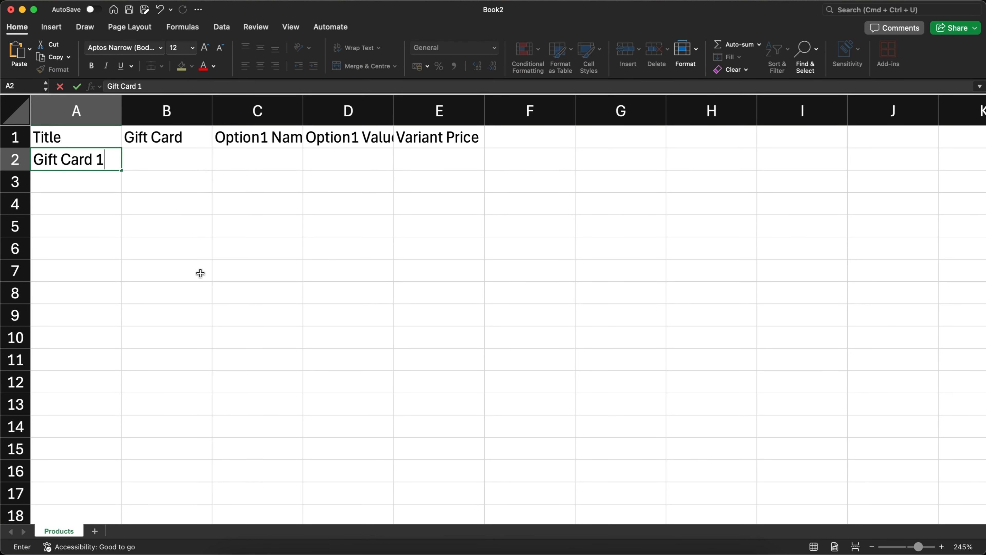
{"action": "left_click", "coordinate": [200, 273]}
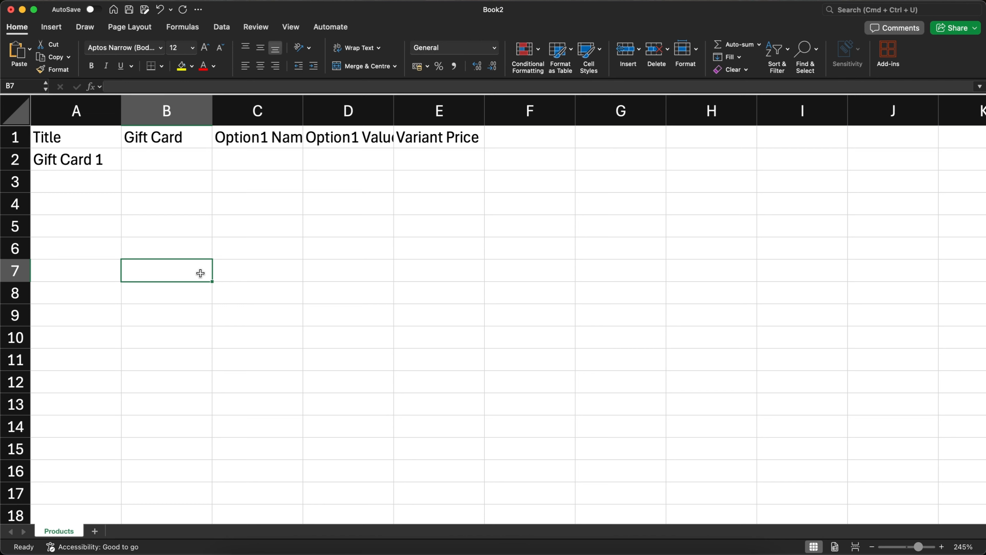
Set the Gift Card value for Gift Card 1 in B2 to TRUE.
{"action": "key", "text": "Up"}
{"action": "key", "text": "Up"}
{"action": "key", "text": "Up"}
{"action": "key", "text": "Up"}
{"action": "key", "text": "Up"}
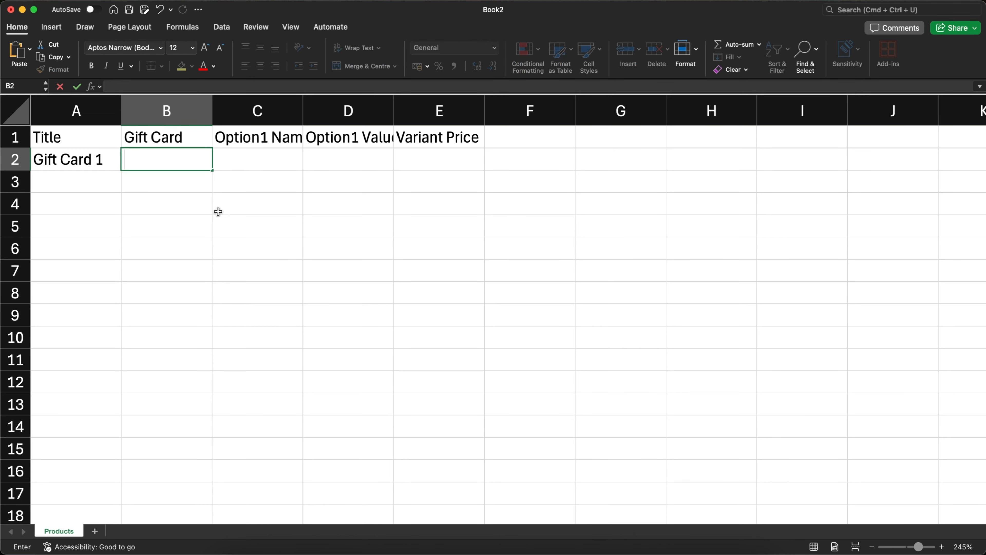
{"action": "type", "text": "TRUE"}
{"action": "left_click", "coordinate": [294, 210]}
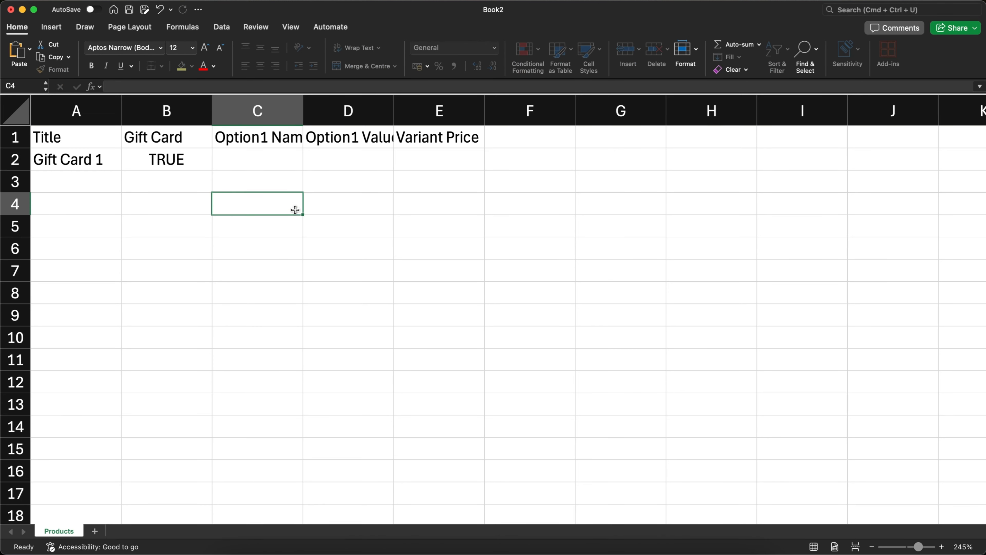
Widen columns C and D so the Option1 Name and Option1 Value headers fit fully.
{"action": "left_click_drag", "start_coordinate": [298, 108], "coordinate": [371, 108]}
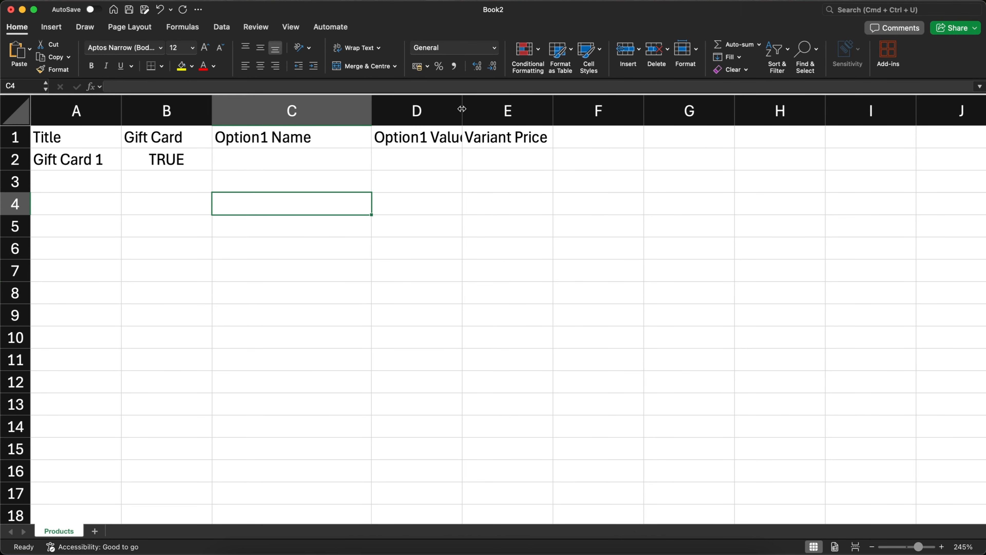
{"action": "left_click_drag", "start_coordinate": [463, 107], "coordinate": [557, 108]}
{"action": "left_click", "coordinate": [462, 156]}
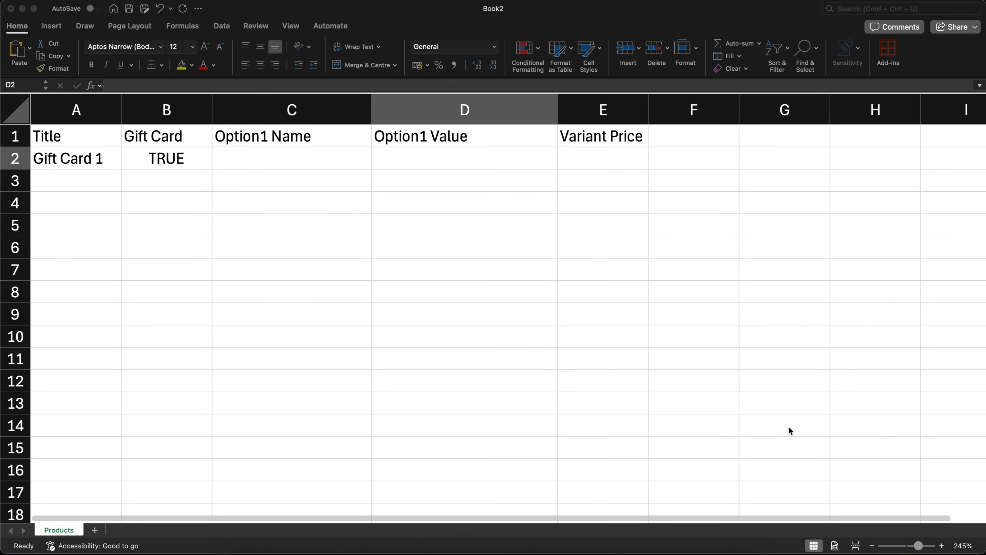
Try deleting the Option1 Name and Option1 Value columns, and undo the deletion.
{"action": "left_click", "coordinate": [462, 269]}
{"action": "left_click_drag", "start_coordinate": [303, 113], "coordinate": [466, 113]}
{"action": "left_click", "coordinate": [657, 51]}
{"action": "left_click", "coordinate": [624, 228]}
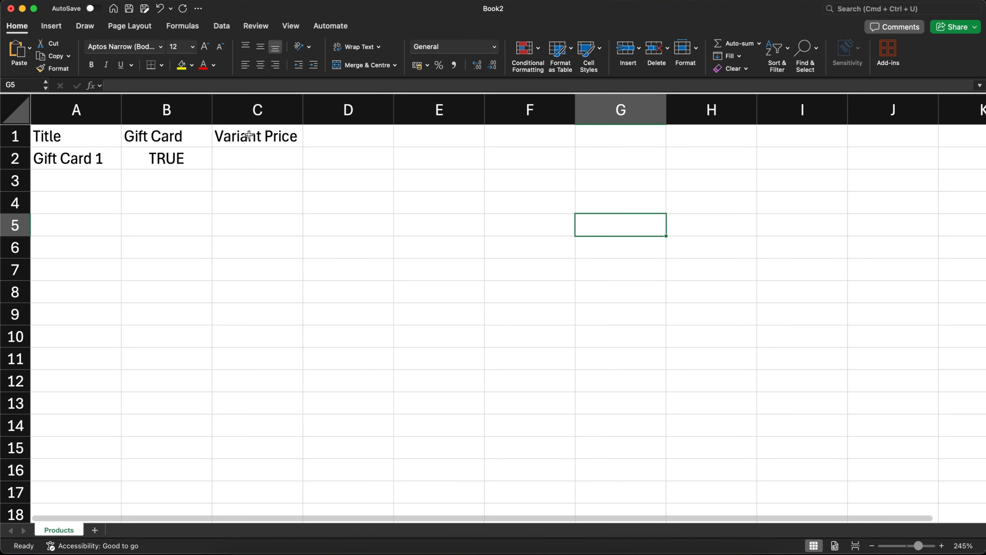
{"action": "left_click", "coordinate": [234, 160]}
{"action": "left_click", "coordinate": [320, 253]}
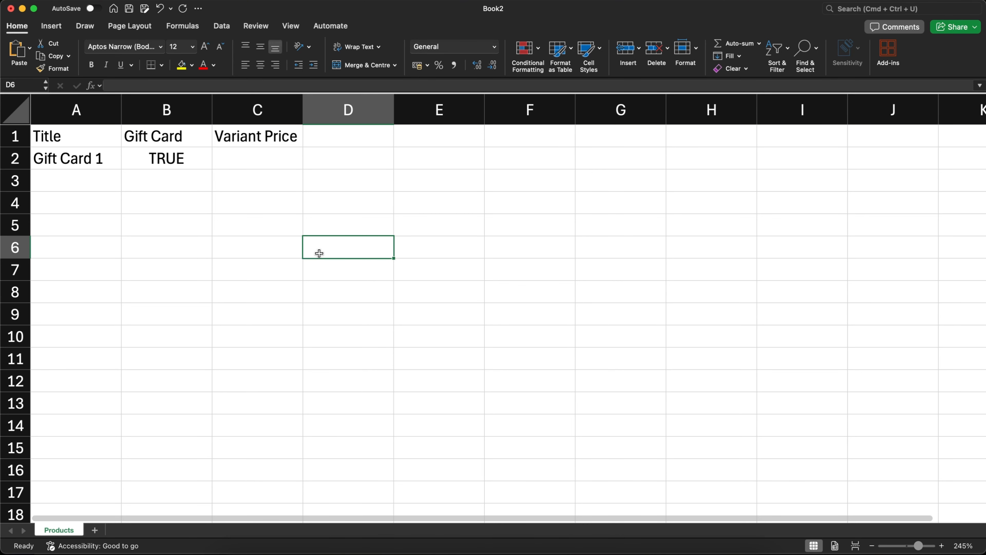
{"action": "left_click", "coordinate": [161, 8]}
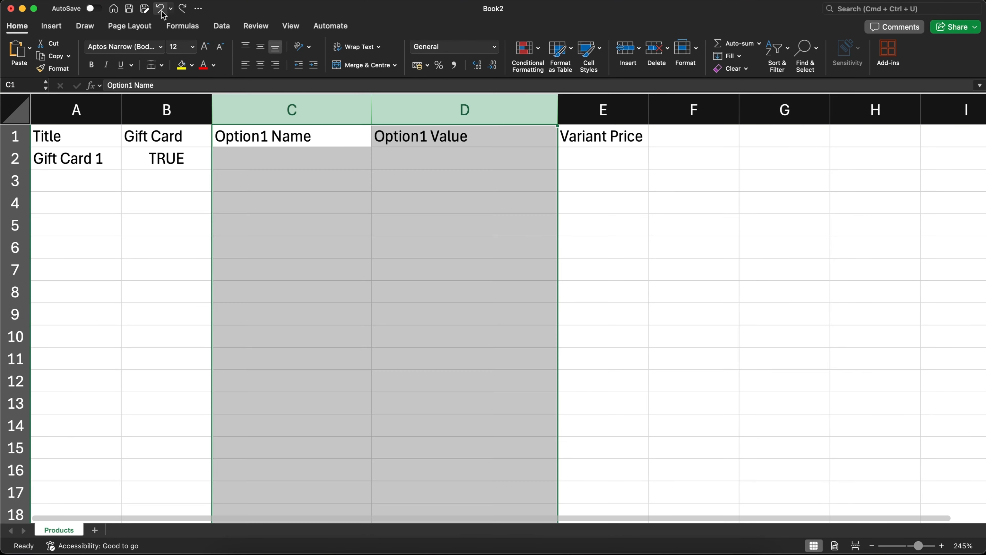
{"action": "left_click", "coordinate": [281, 212]}
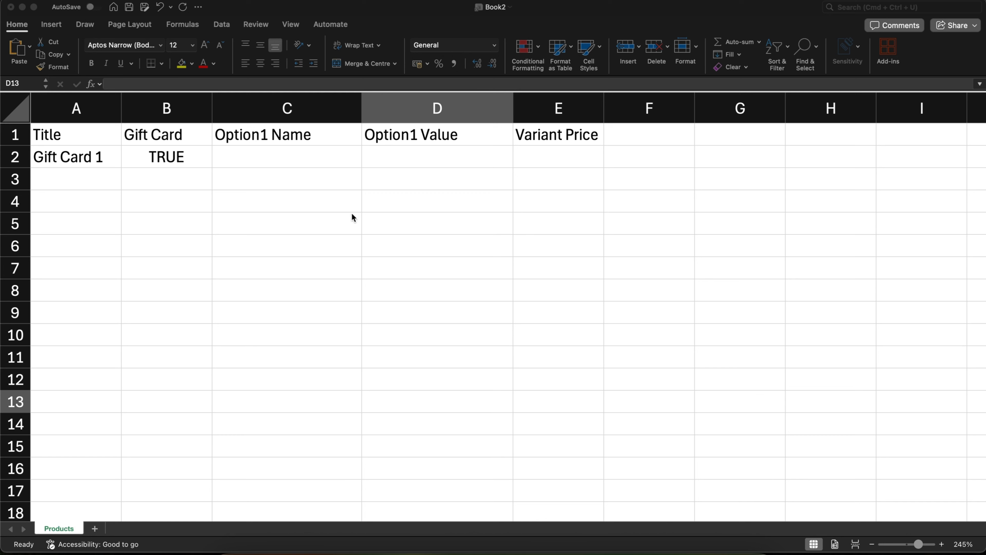
Enter "Denominations" as the Option1 Name for Gift Card 1 in C2.
{"action": "left_click", "coordinate": [320, 153]}
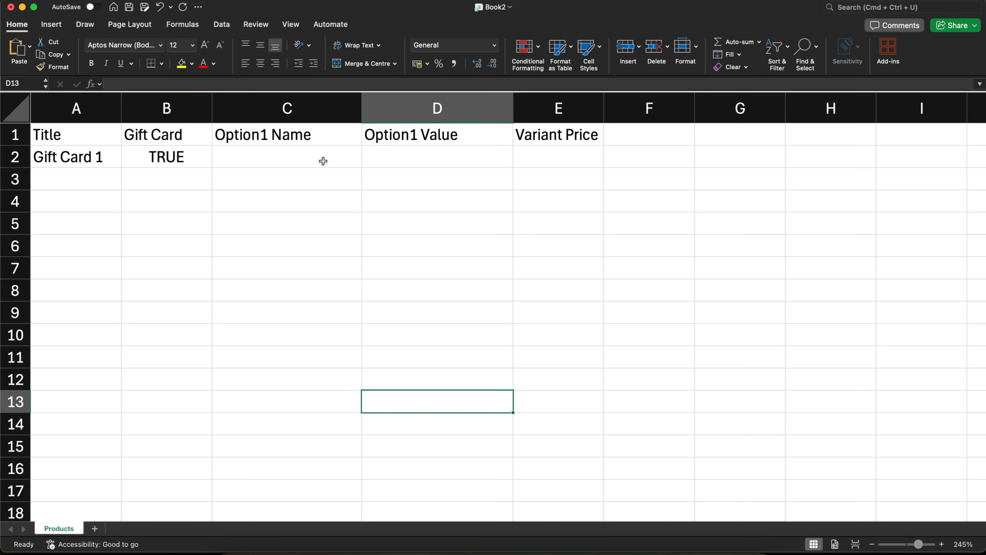
{"action": "left_click", "coordinate": [323, 159]}
{"action": "type", "text": "De"}
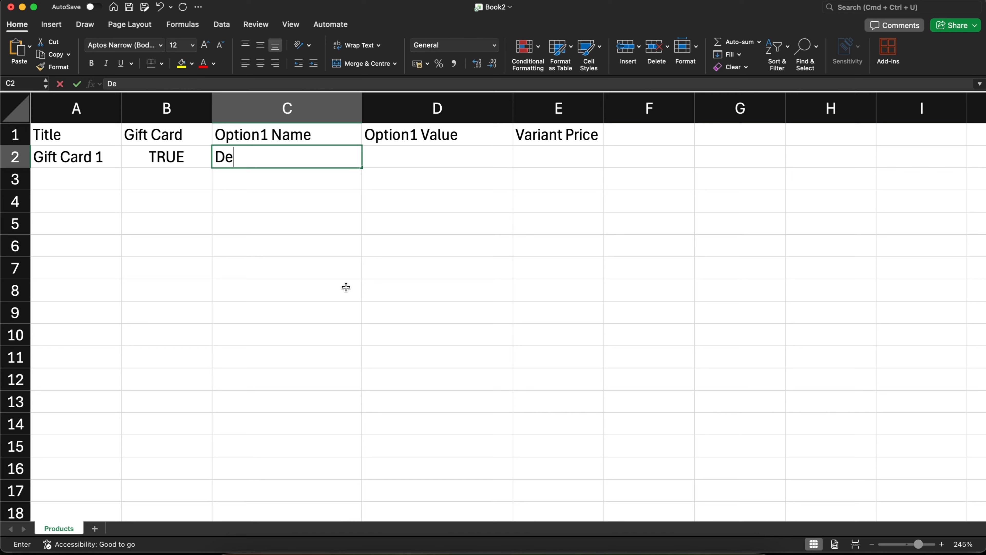
{"action": "type", "text": "nominations"}
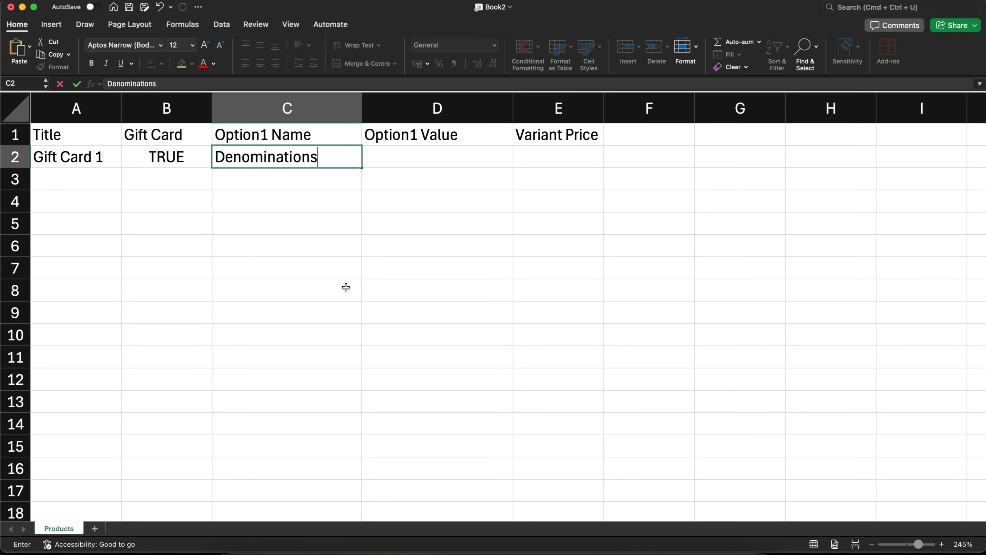
{"action": "left_click", "coordinate": [437, 251]}
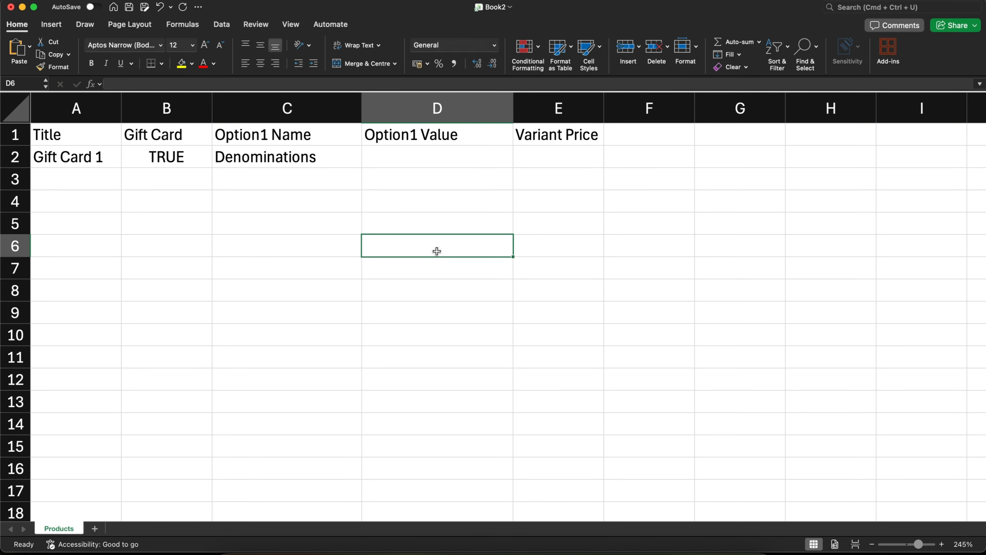
Set Gift Card 1's Option1 Value in D2 and its Variant Price in E2 to 10.
{"action": "left_click", "coordinate": [417, 166]}
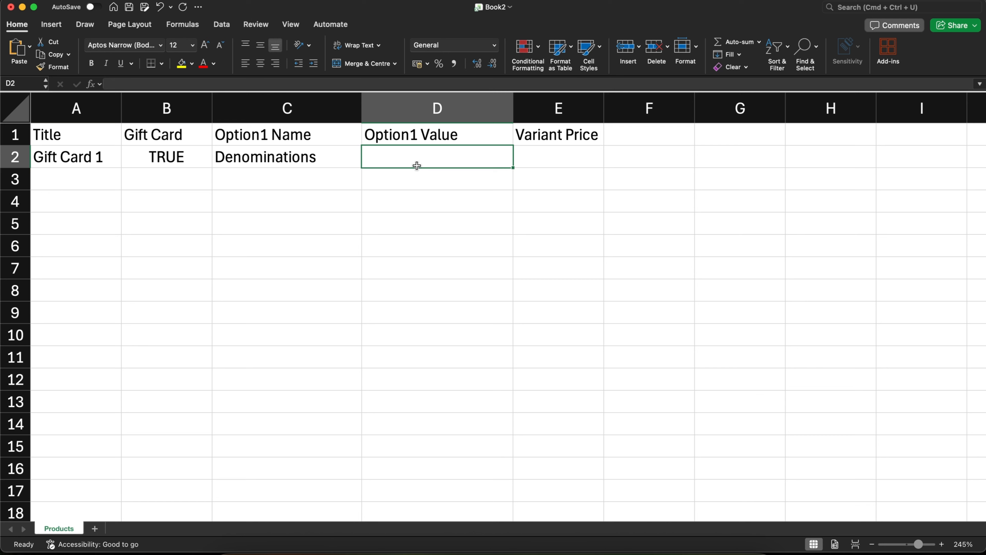
{"action": "type", "text": "10"}
{"action": "left_click", "coordinate": [477, 194]}
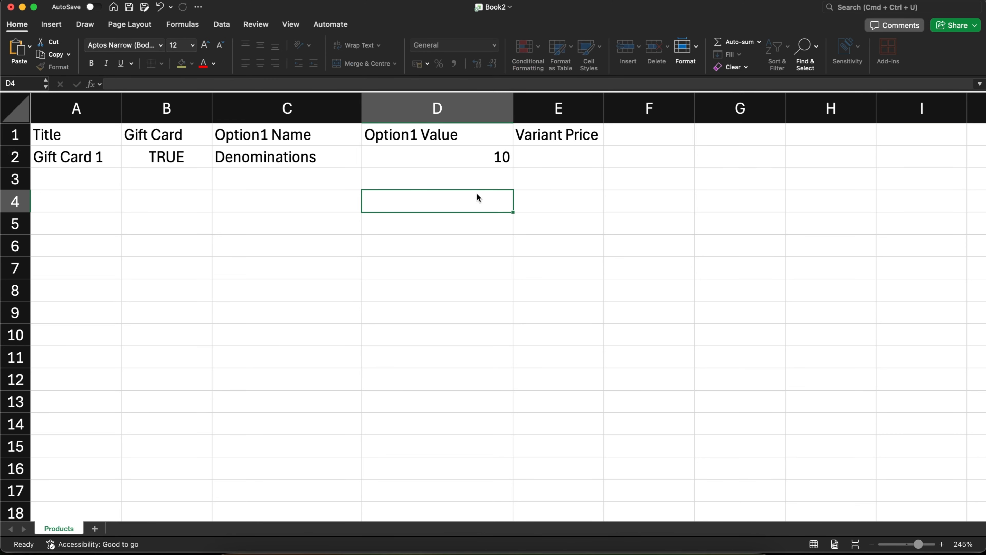
{"action": "left_click", "coordinate": [538, 162]}
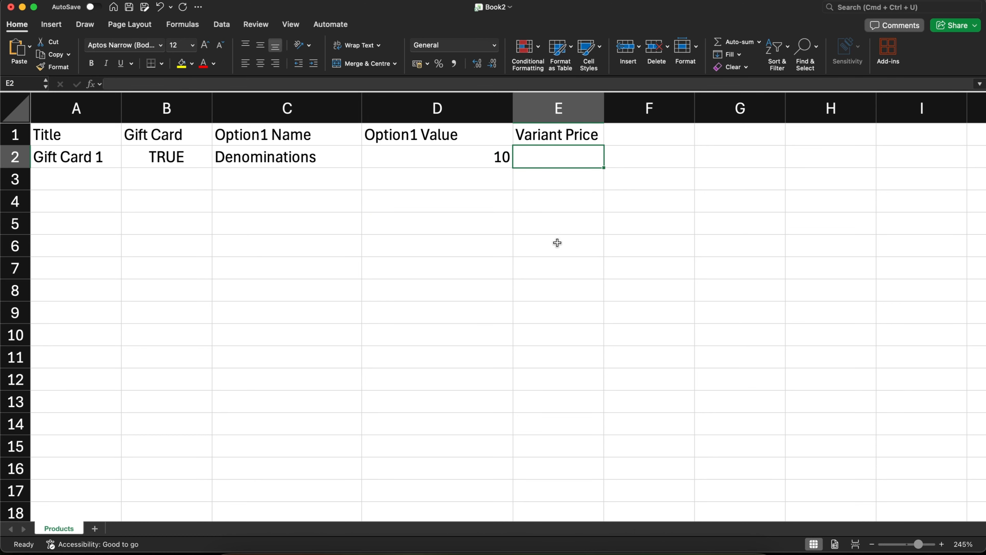
{"action": "type", "text": "10"}
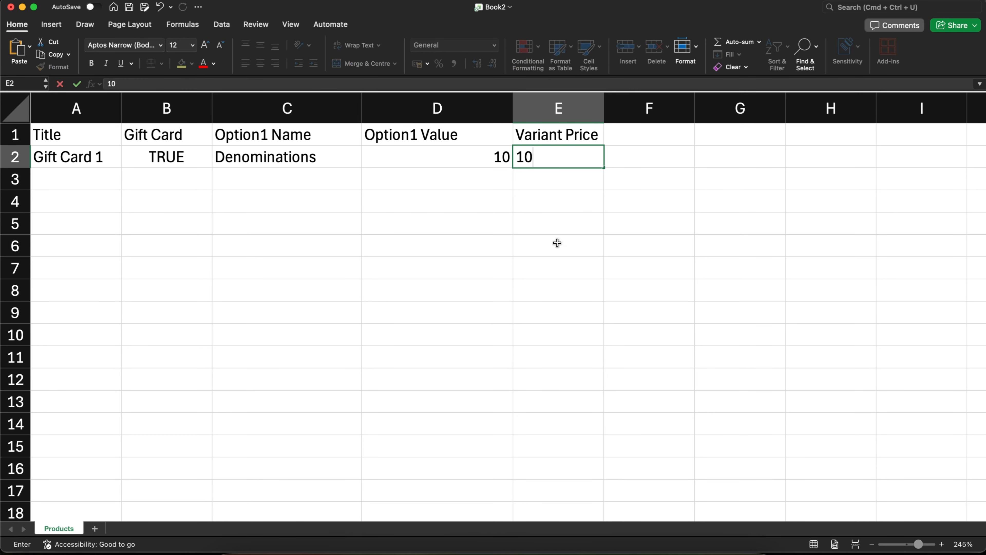
{"action": "left_click", "coordinate": [558, 243]}
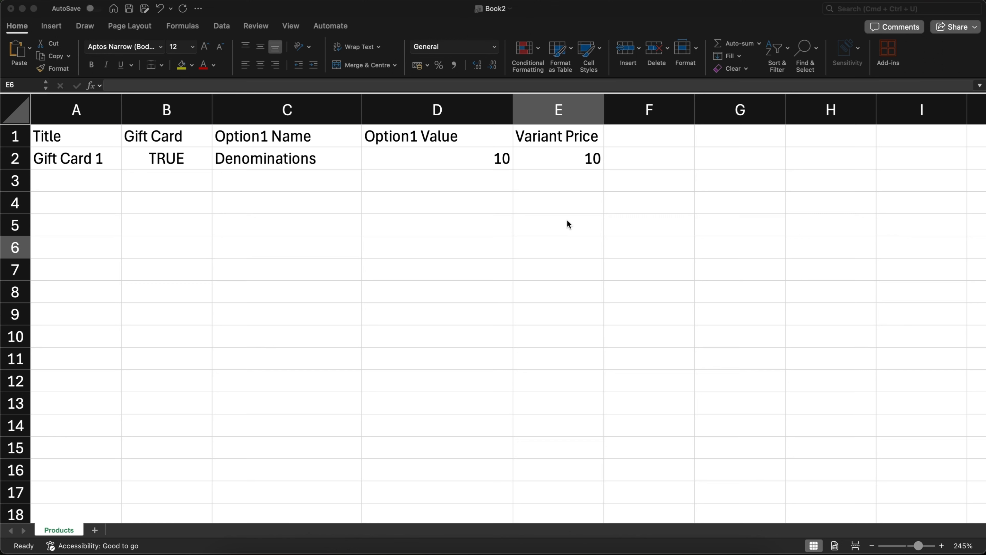
Fill the title down from A2 into A3 and correct it to read "Gift Card 1".
{"action": "left_click", "coordinate": [79, 167]}
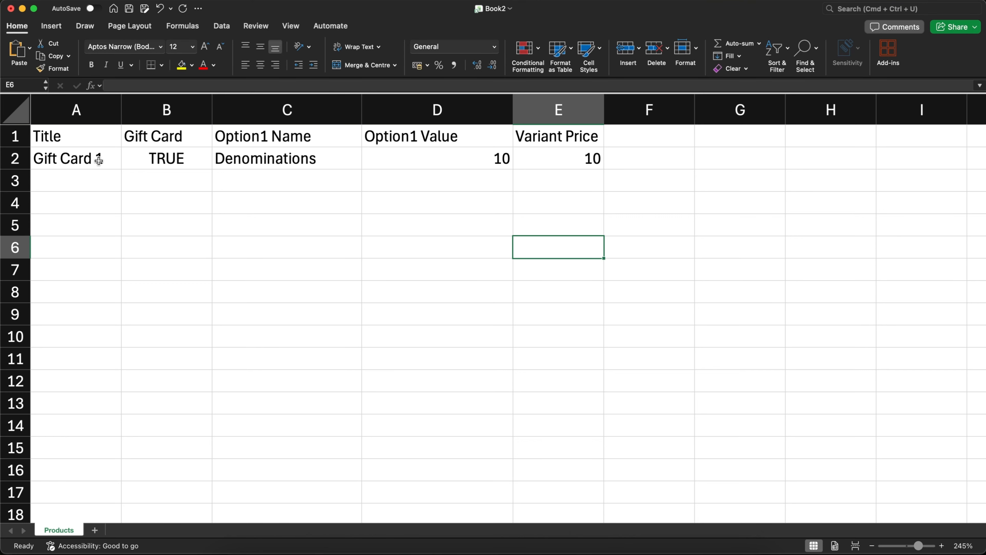
{"action": "left_click", "coordinate": [95, 159]}
{"action": "mouse_move", "coordinate": [120, 169]}
{"action": "left_mouse_down"}
{"action": "mouse_move", "coordinate": [128, 193]}
{"action": "mouse_move", "coordinate": [125, 182]}
{"action": "left_mouse_up"}
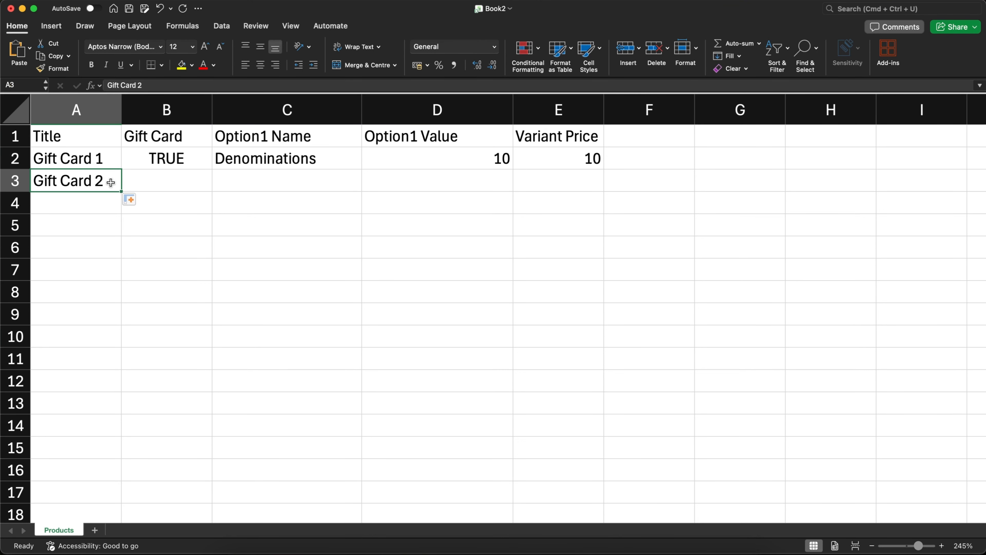
{"action": "left_click", "coordinate": [128, 183]}
{"action": "left_click", "coordinate": [111, 182]}
{"action": "double_click", "coordinate": [111, 183]}
{"action": "key", "text": "BackSpace"}
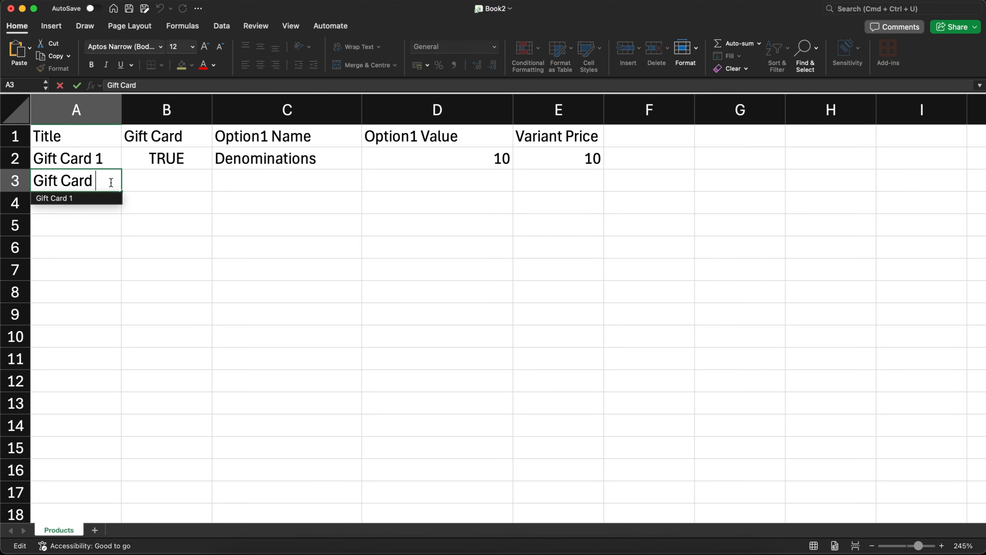
{"action": "type", "text": "1"}
{"action": "left_click", "coordinate": [195, 193]}
Copy the Option1 Name "Denominations" from C2 down into C3, leaving B3 blank.
{"action": "left_click", "coordinate": [166, 179]}
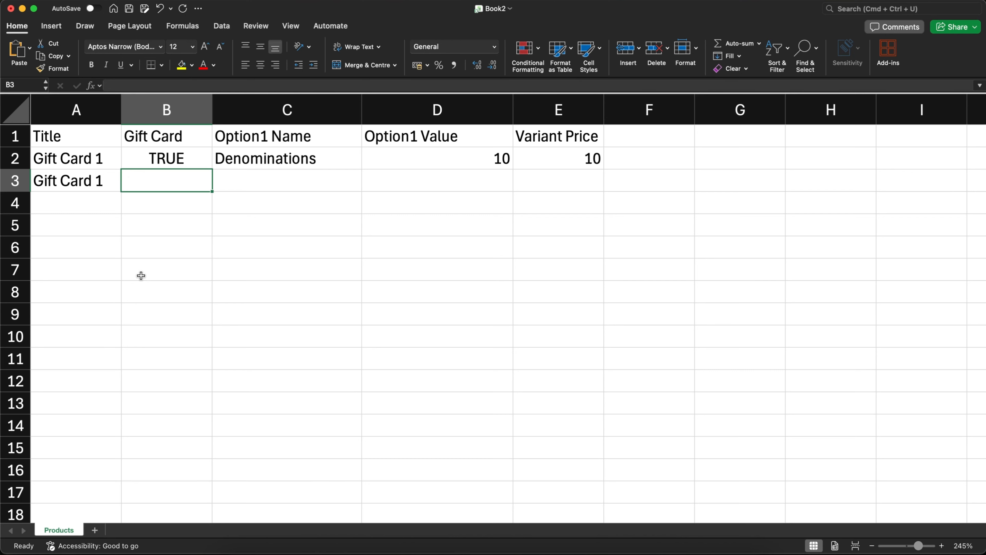
{"action": "left_click", "coordinate": [313, 178]}
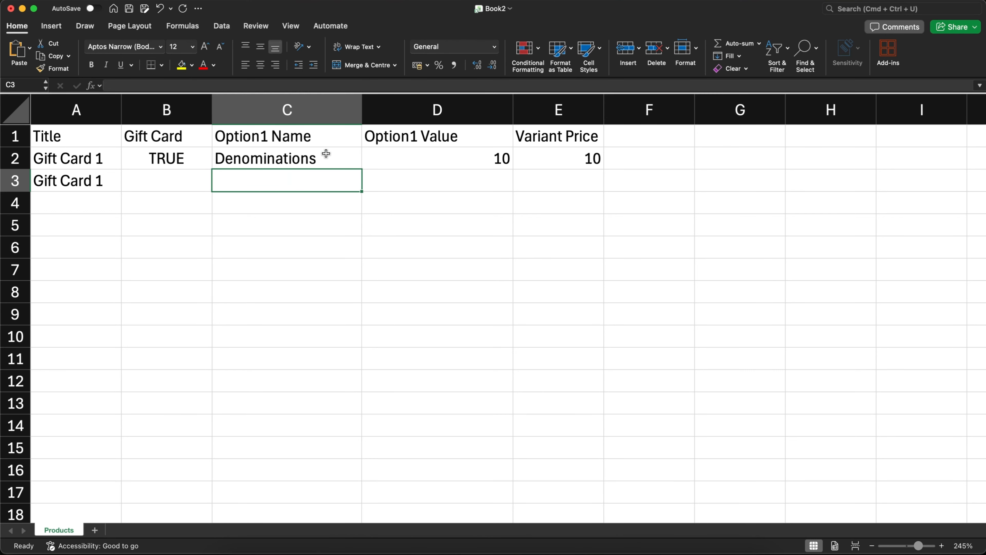
{"action": "left_click", "coordinate": [356, 164]}
{"action": "left_click_drag", "start_coordinate": [358, 166], "coordinate": [359, 183]}
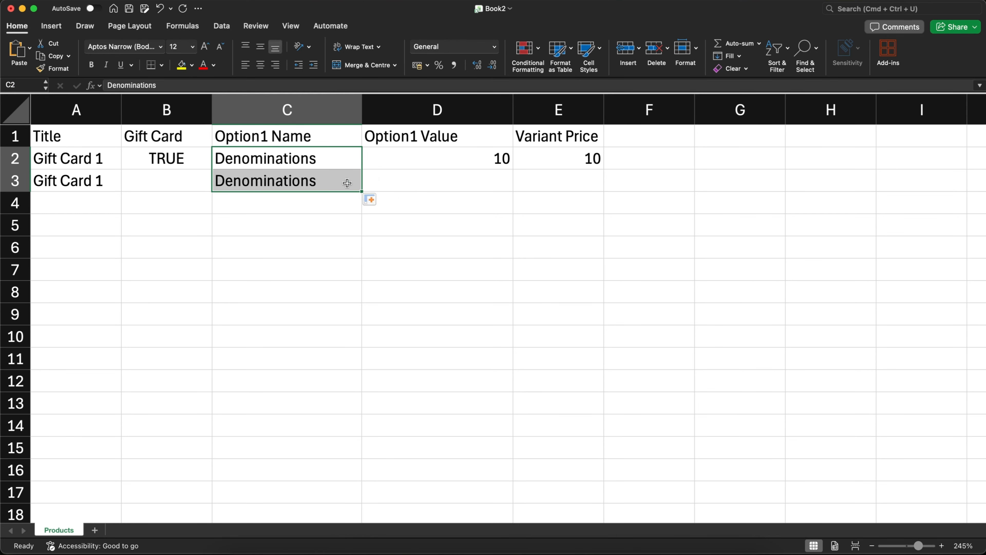
{"action": "left_click", "coordinate": [316, 171]}
Set the second variant's Option1 Value in D3 and its Variant Price in E3 to 20.
{"action": "left_click", "coordinate": [407, 189]}
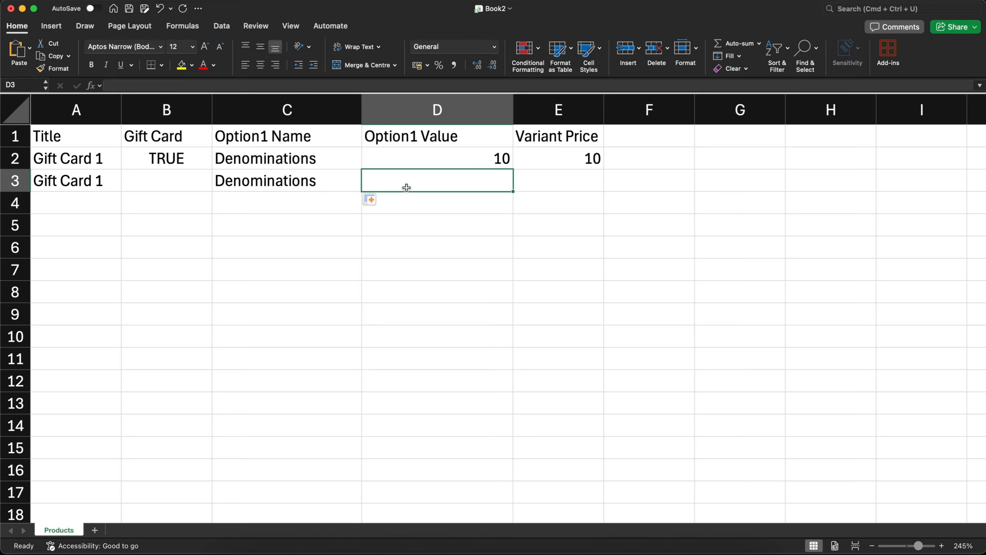
{"action": "type", "text": "20"}
{"action": "left_click", "coordinate": [412, 357]}
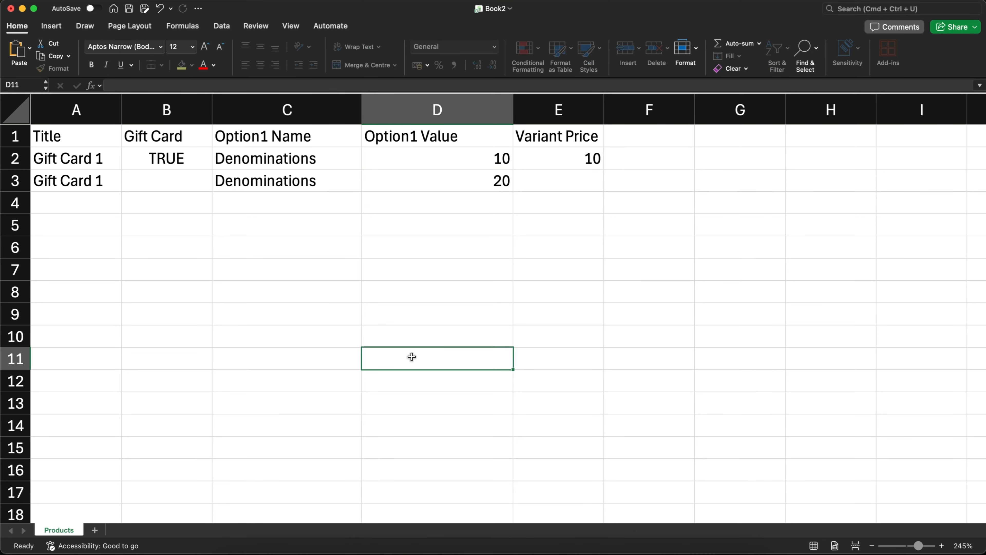
{"action": "left_click", "coordinate": [555, 186]}
{"action": "type", "text": "20"}
{"action": "left_click", "coordinate": [547, 286]}
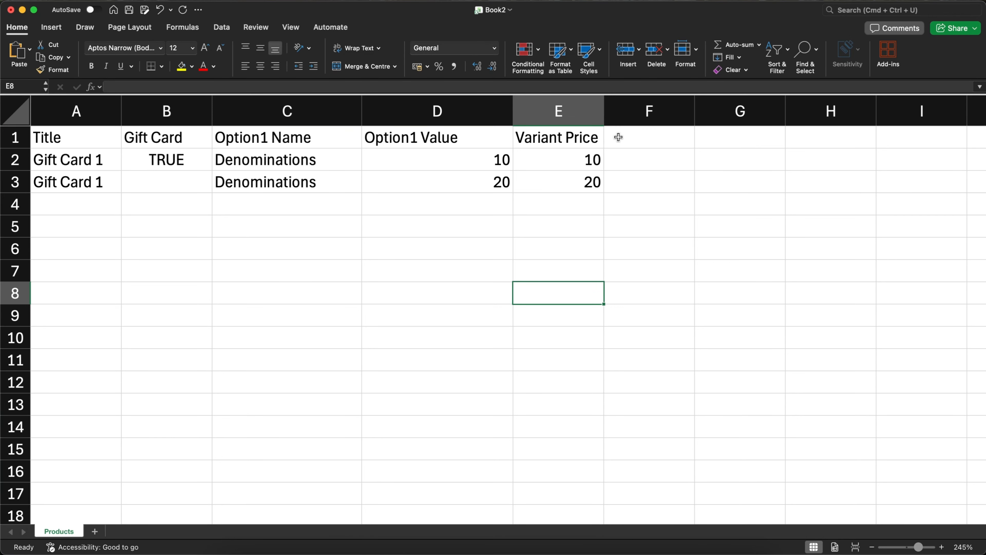
Insert a column before the Gift Card column and give it the header "Body HTML".
{"action": "left_click", "coordinate": [143, 141]}
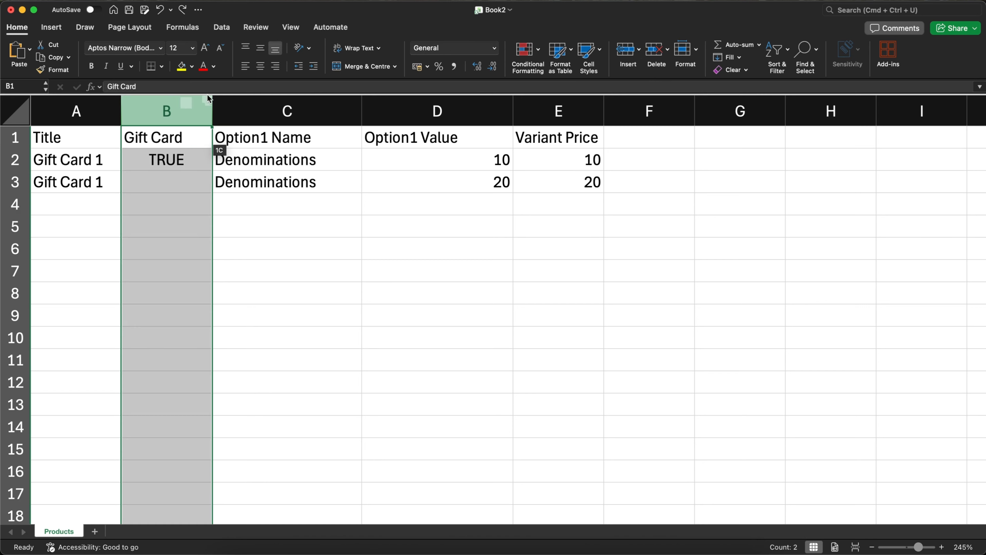
{"action": "left_click", "coordinate": [204, 106]}
{"action": "left_click", "coordinate": [622, 50]}
{"action": "left_click", "coordinate": [167, 176]}
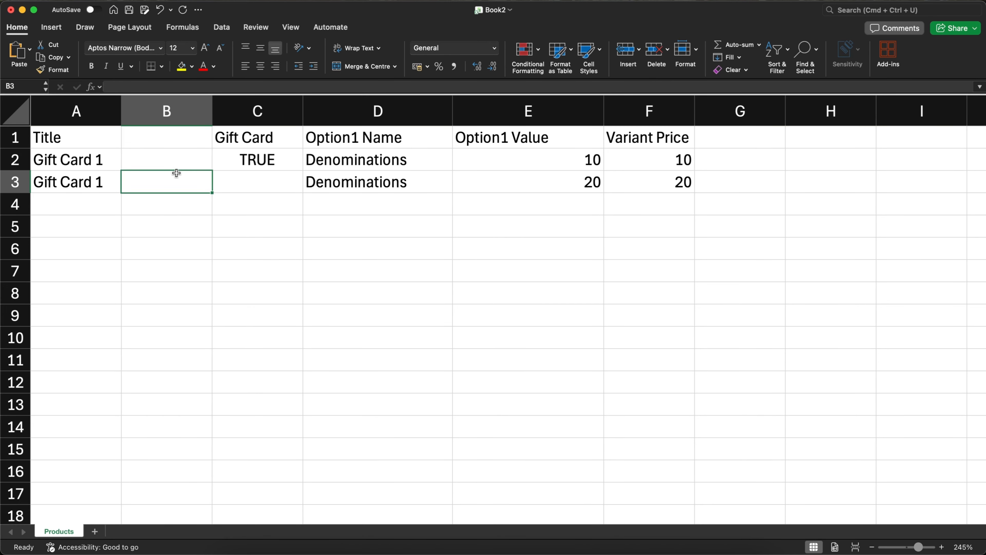
{"action": "key", "text": "Up"}
{"action": "key", "text": "Up"}
{"action": "type", "text": "Body HTML"}
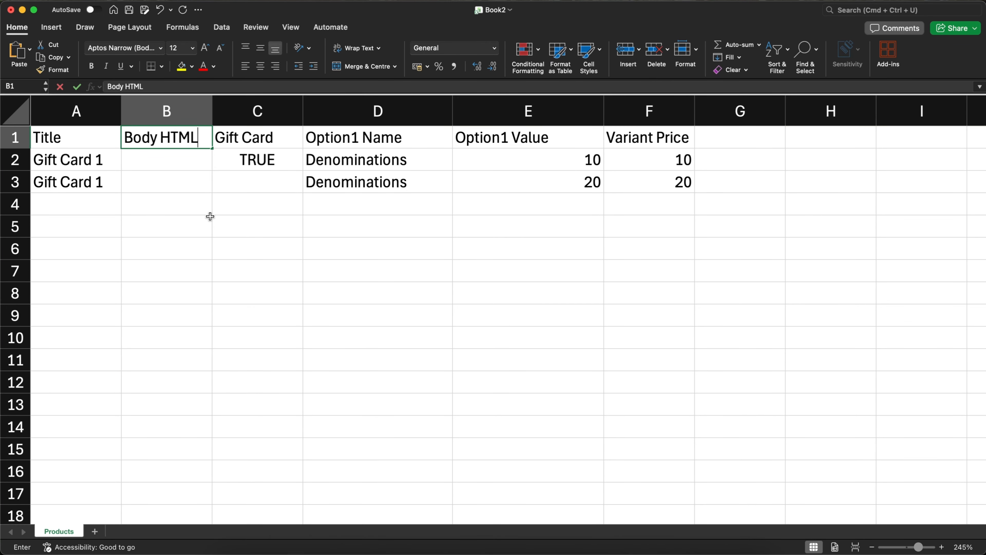
{"action": "key", "text": "Return"}
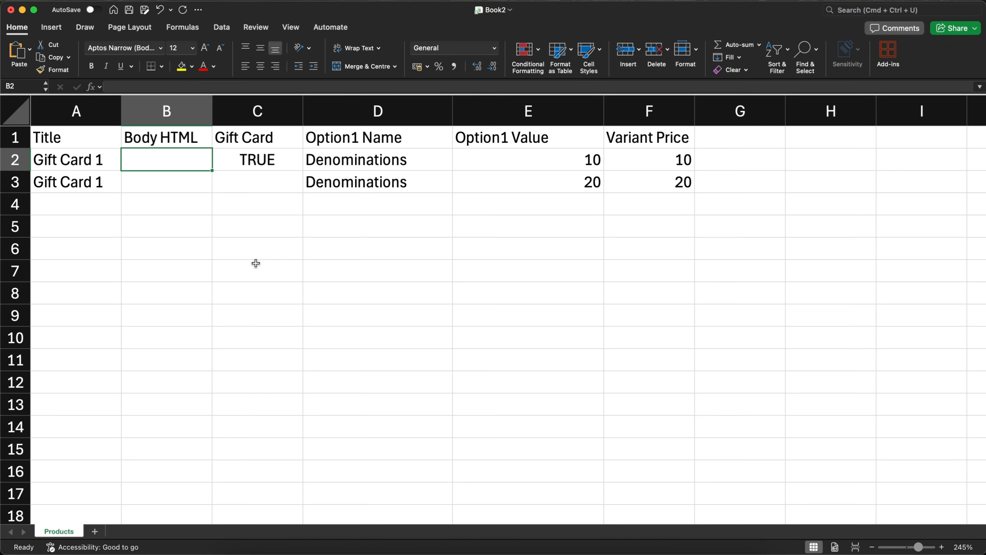
Add the header "Variant SKU" in G1, directly after Variant Price.
{"action": "left_click", "coordinate": [730, 138]}
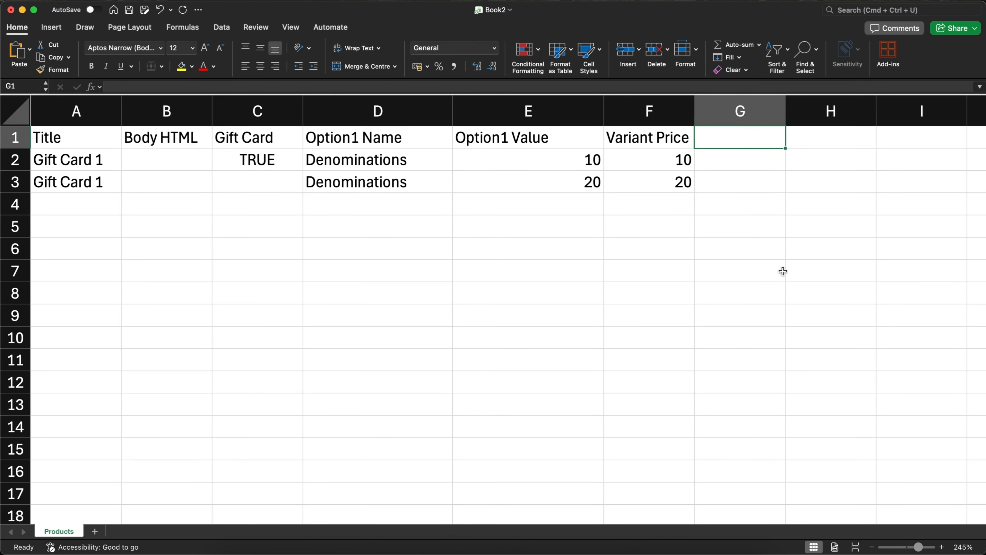
{"action": "type", "text": "Variant SKU"}
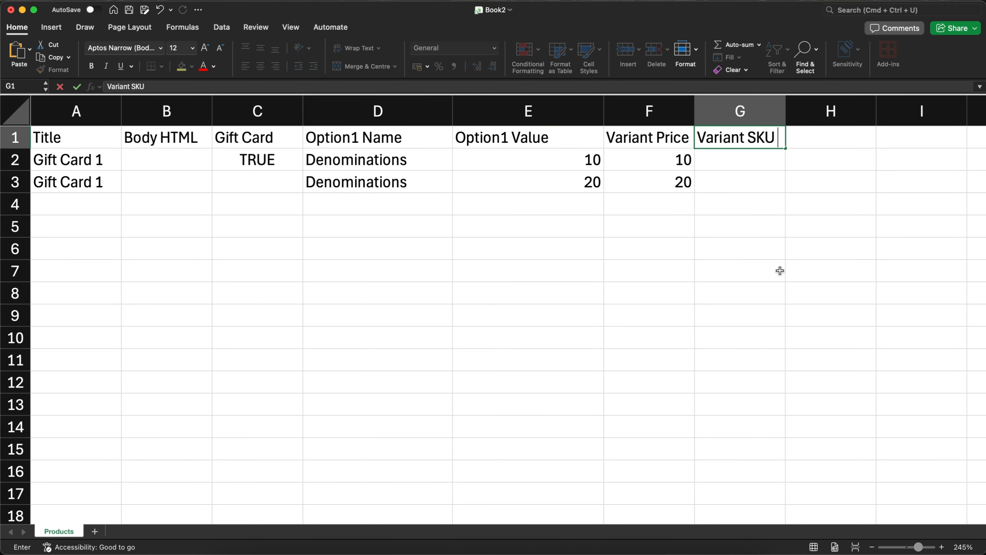
{"action": "left_click", "coordinate": [780, 271]}
{"action": "scroll", "coordinate": [659, 238], "scroll_direction": "right", "scroll_amount": 5}
{"action": "scroll", "coordinate": [498, 229], "scroll_direction": "left", "scroll_amount": 5}
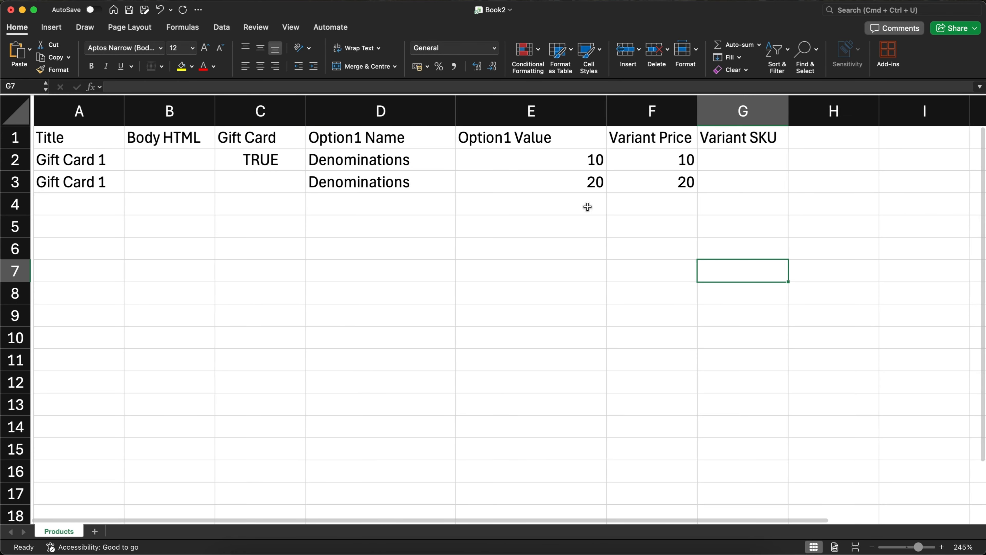
{"action": "scroll", "coordinate": [636, 192], "scroll_direction": "right", "scroll_amount": 1}
{"action": "left_click_drag", "start_coordinate": [746, 160], "coordinate": [743, 202]}
{"action": "left_click", "coordinate": [744, 289]}
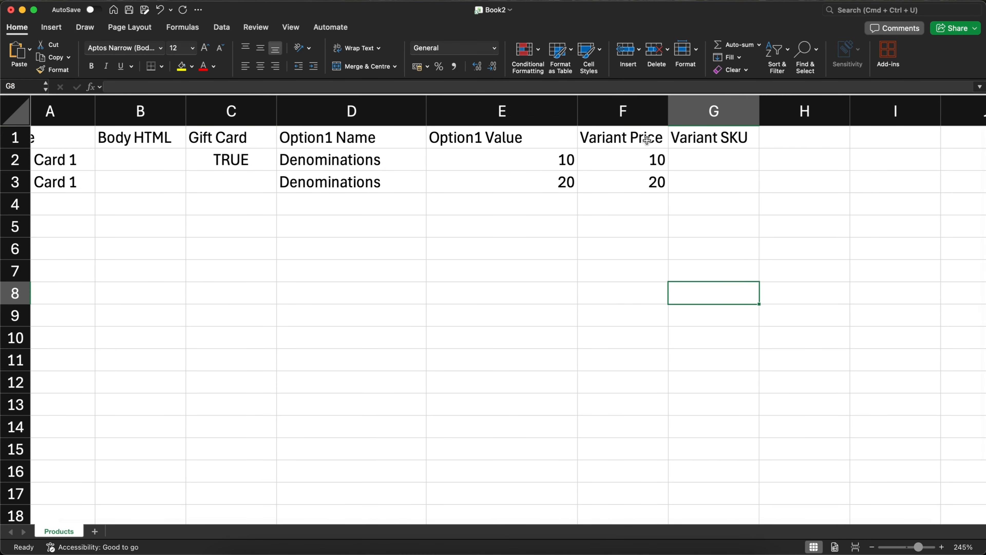
Add the header "Variant Image" in H1 and widen column H to fit it.
{"action": "left_click", "coordinate": [782, 138]}
{"action": "type", "text": "Variant "}
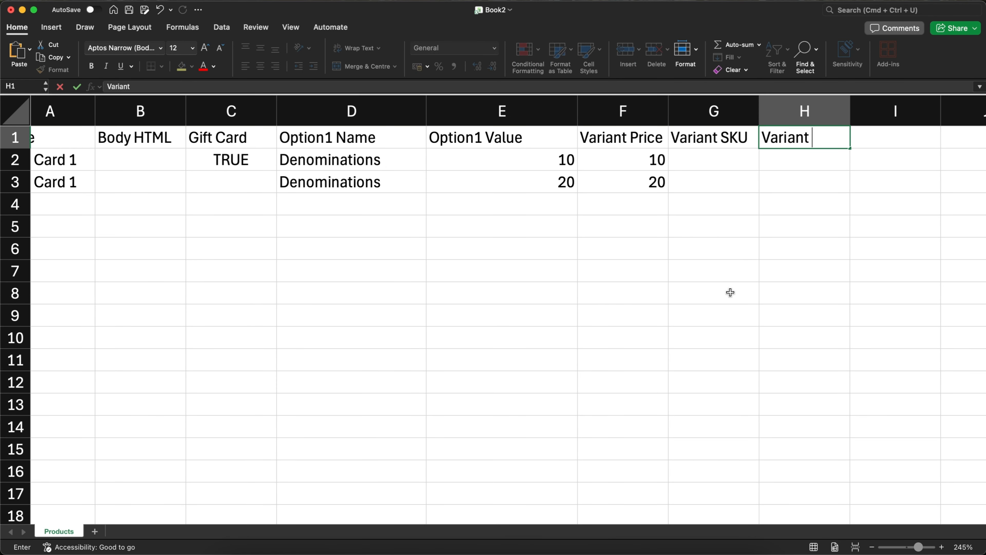
{"action": "type", "text": "Image"}
{"action": "left_click", "coordinate": [730, 291]}
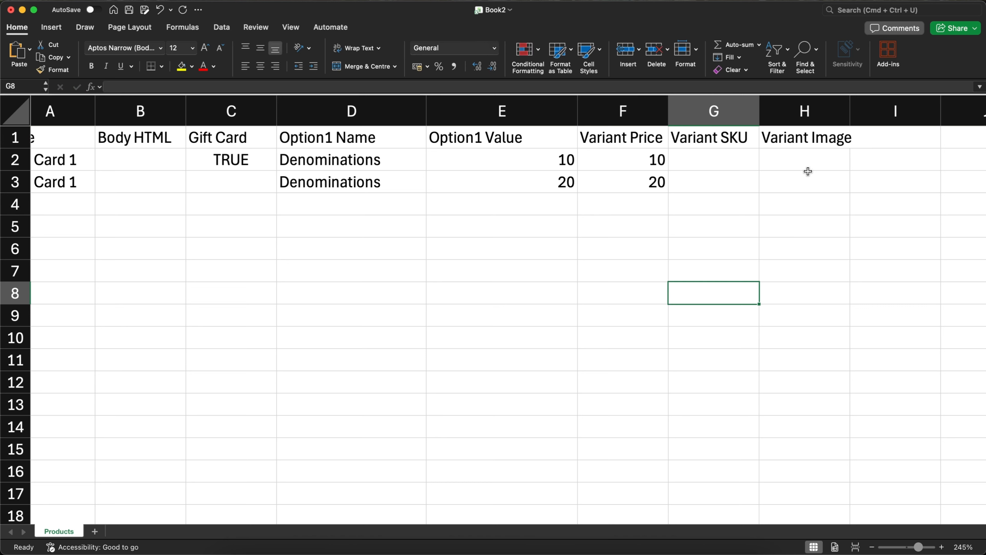
{"action": "left_click", "coordinate": [792, 157]}
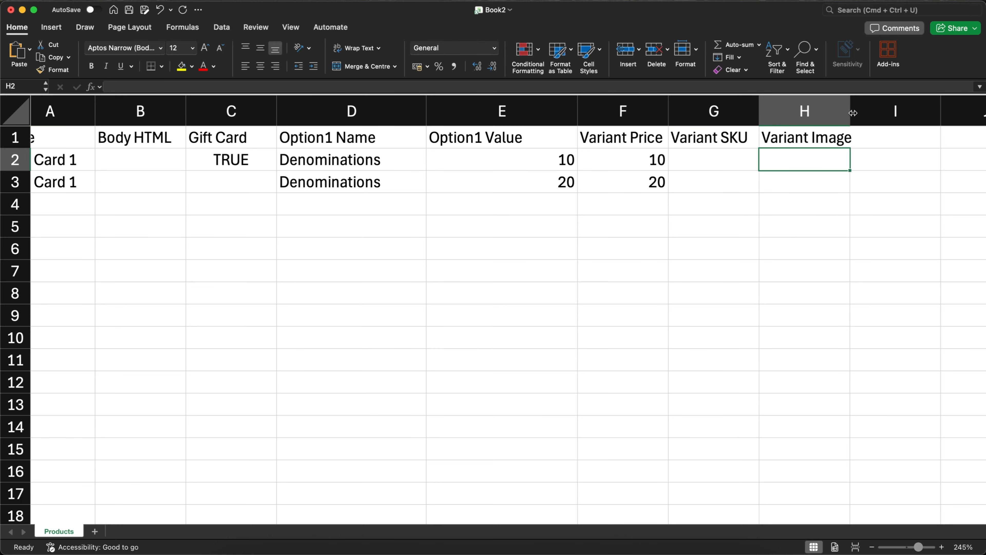
{"action": "left_click_drag", "start_coordinate": [853, 113], "coordinate": [910, 112]}
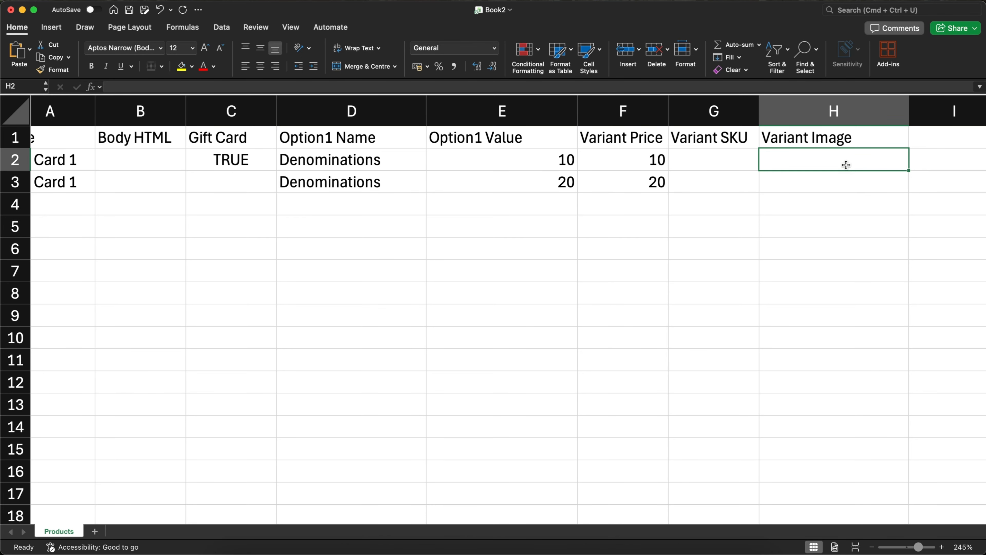
Delete the Variant SKU, Variant Image and Body HTML columns from the Products sheet.
{"action": "left_click_drag", "start_coordinate": [730, 110], "coordinate": [775, 97]}
{"action": "left_click", "coordinate": [656, 49]}
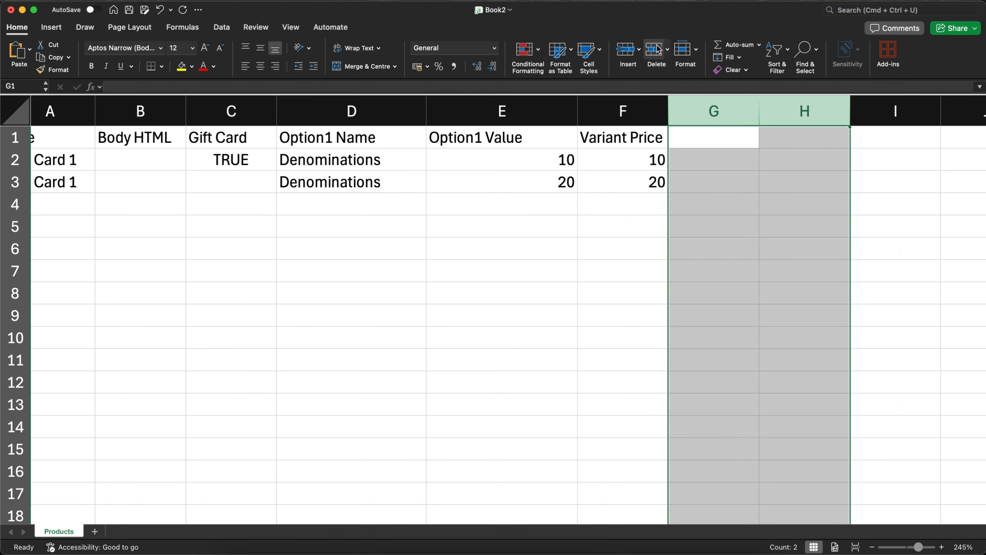
{"action": "left_click", "coordinate": [617, 236]}
{"action": "left_click", "coordinate": [110, 113]}
{"action": "left_click", "coordinate": [657, 49]}
{"action": "scroll", "coordinate": [424, 342], "scroll_direction": "left", "scroll_amount": 2}
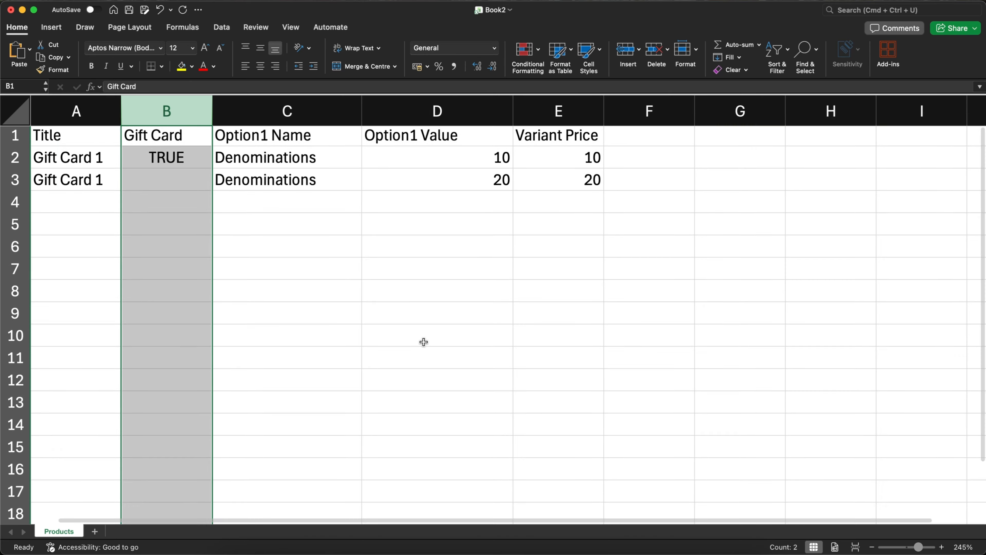
{"action": "left_click", "coordinate": [140, 230]}
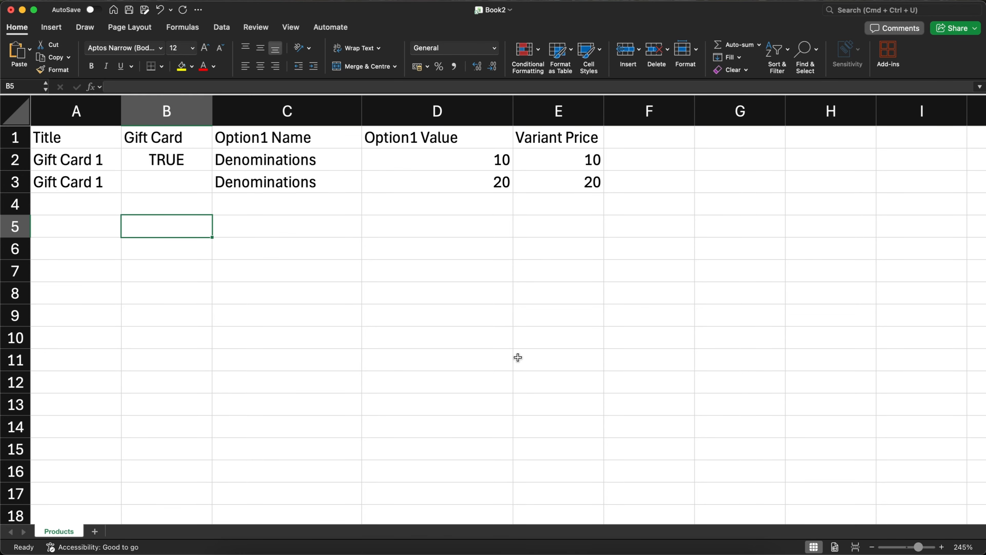
Save the workbook as Gift_Card_Import in the Documents folder, in Excel Workbook (.xlsx) format.
{"action": "left_click", "coordinate": [62, 1]}
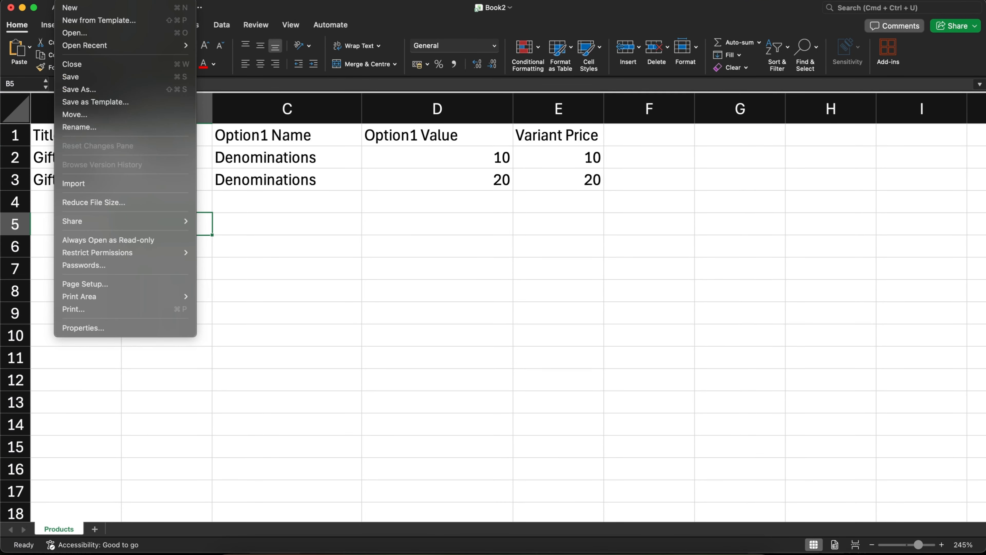
{"action": "left_click", "coordinate": [104, 89]}
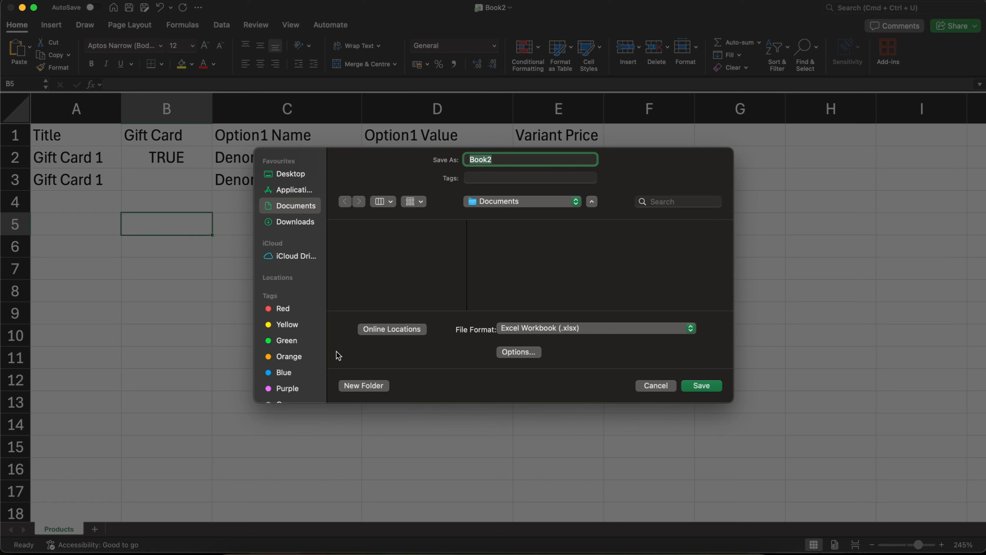
{"action": "key", "text": "BackSpace"}
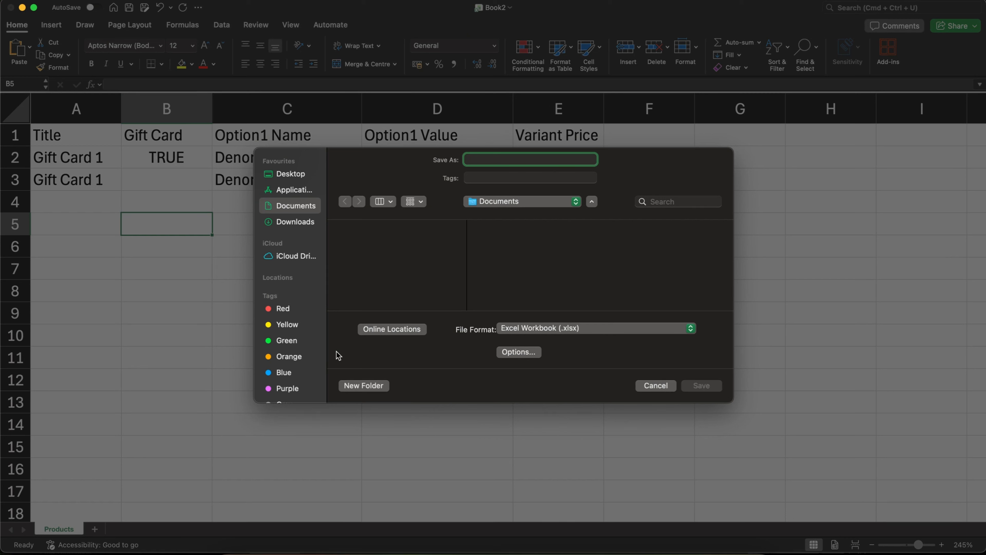
{"action": "type", "text": "Gift_Ca"}
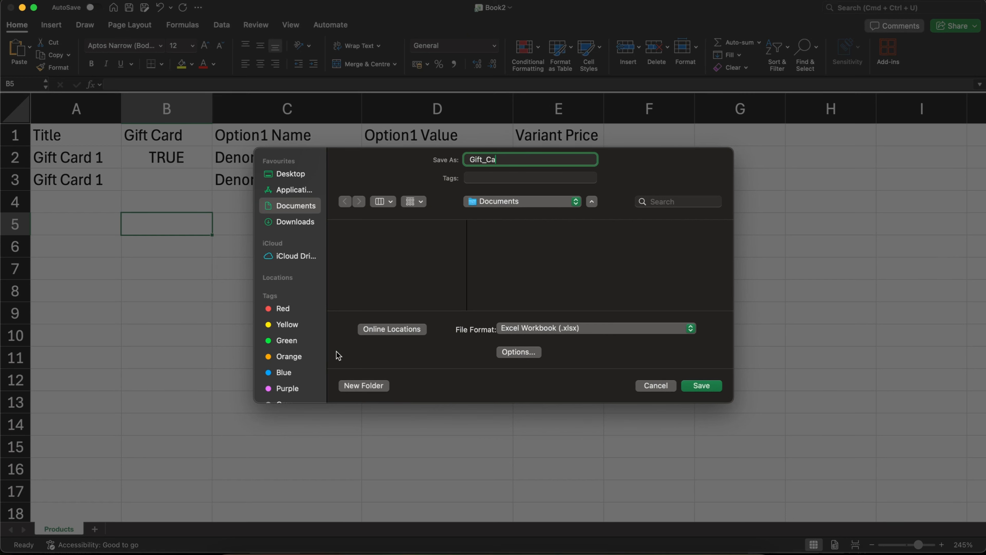
{"action": "type", "text": "rd_Import"}
{"action": "left_click", "coordinate": [702, 386]}
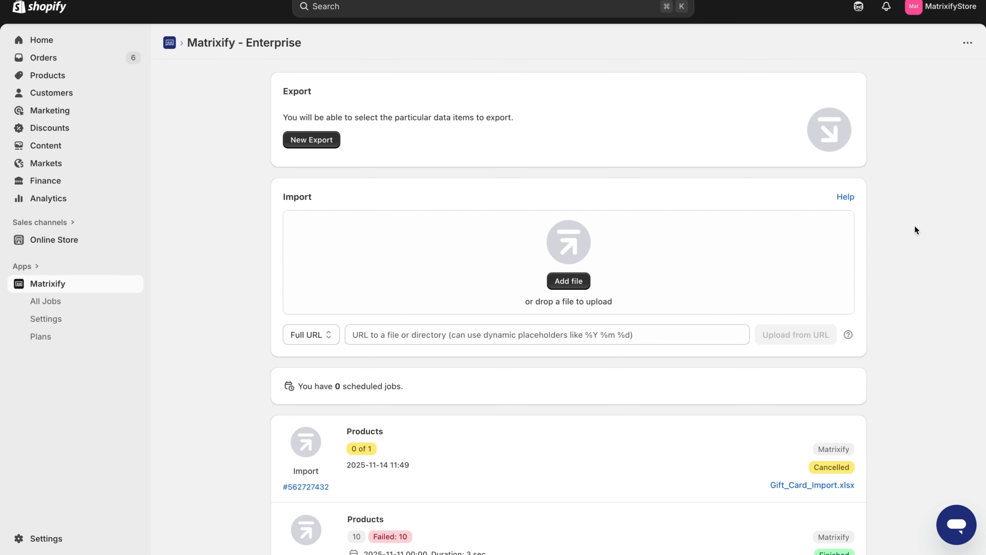
Switch to Matrixify in the Shopify admin and upload Gift_Card_Import.xlsx from the Documents folder for import.
{"action": "left_click", "coordinate": [564, 281]}
{"action": "left_click", "coordinate": [422, 183]}
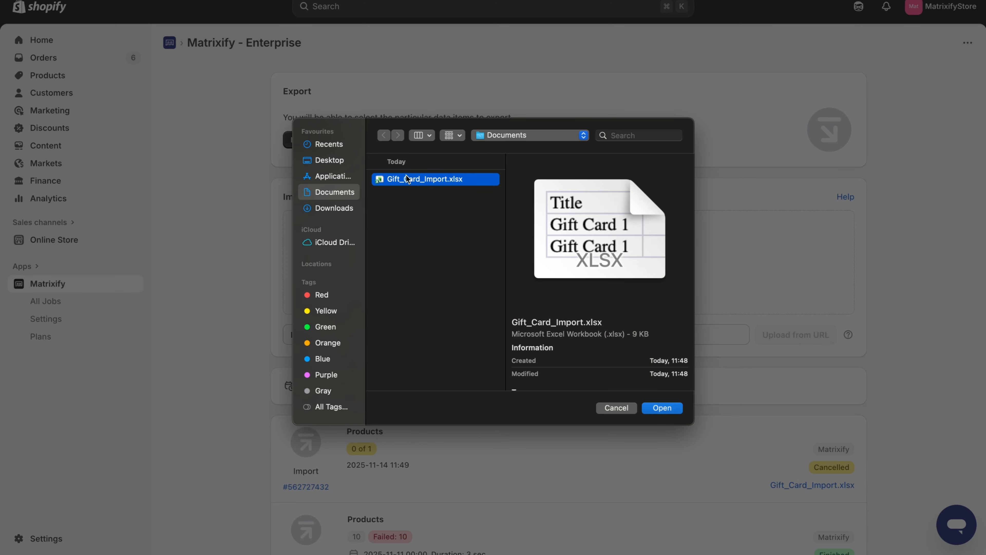
{"action": "left_click_drag", "start_coordinate": [407, 179], "coordinate": [239, 288]}
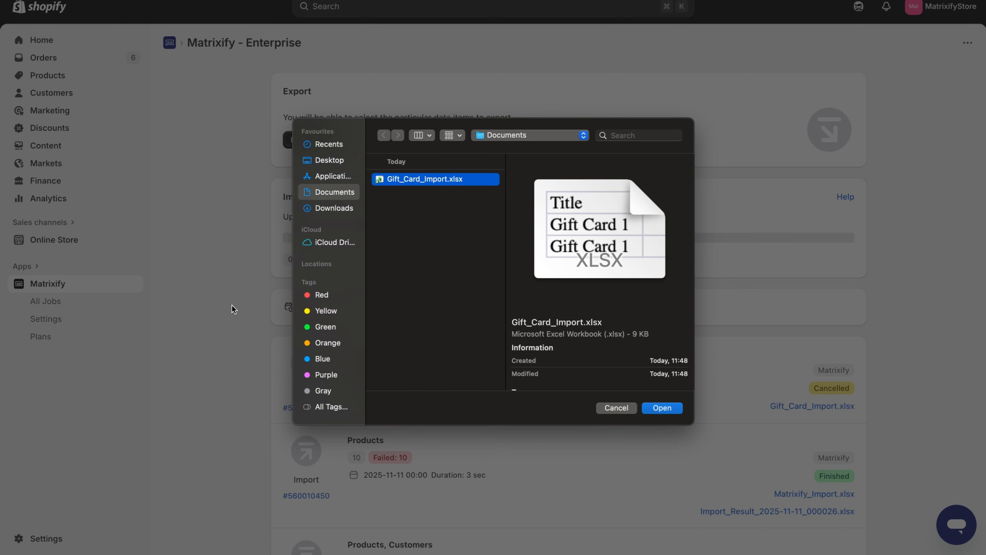
{"action": "left_click", "coordinate": [621, 407]}
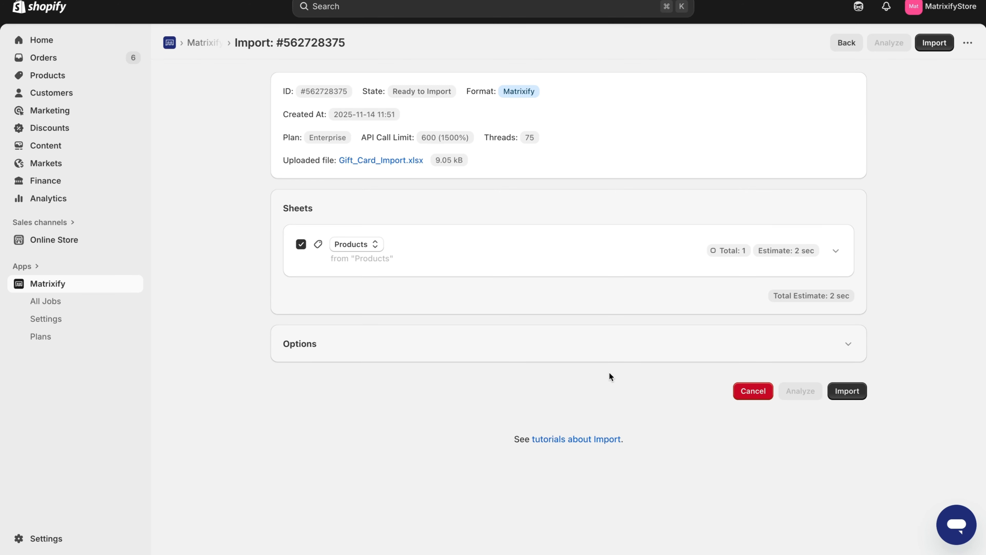
Check the columns recognized in the uploaded Products sheet and run the import.
{"action": "left_click", "coordinate": [596, 247]}
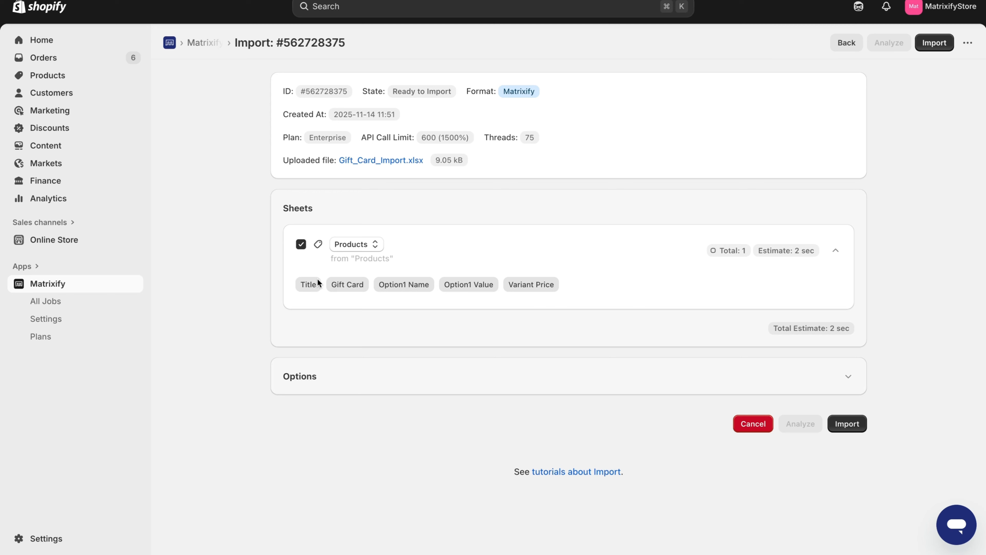
{"action": "left_click", "coordinate": [561, 252]}
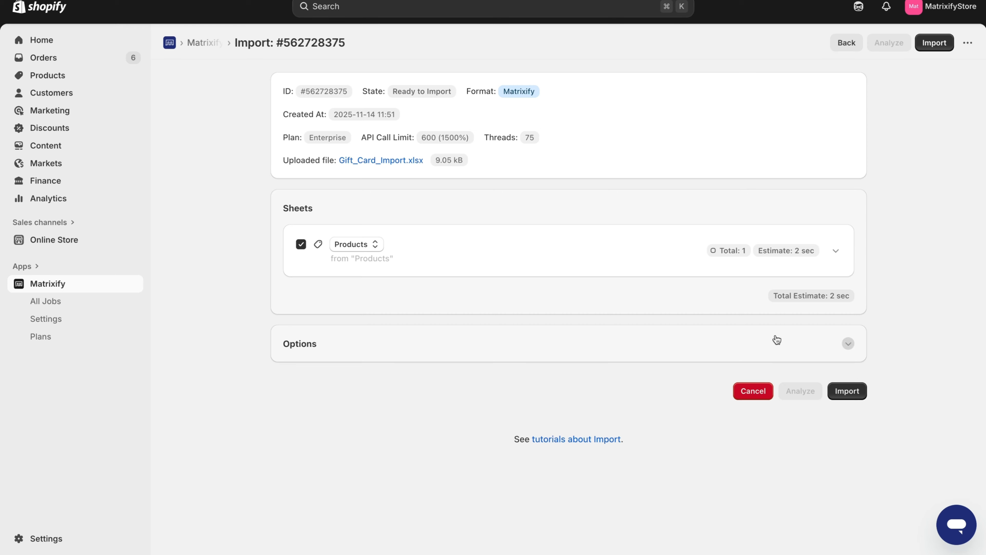
{"action": "left_click", "coordinate": [860, 389]}
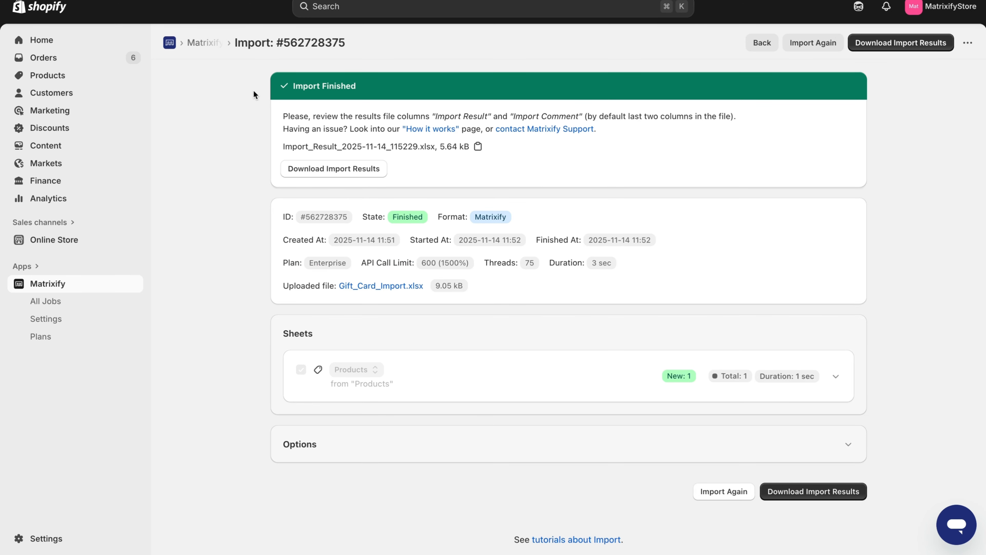
List the store's gift card products and review the Gift Card 1 product's details, denominations and variant prices.
{"action": "left_click", "coordinate": [113, 79]}
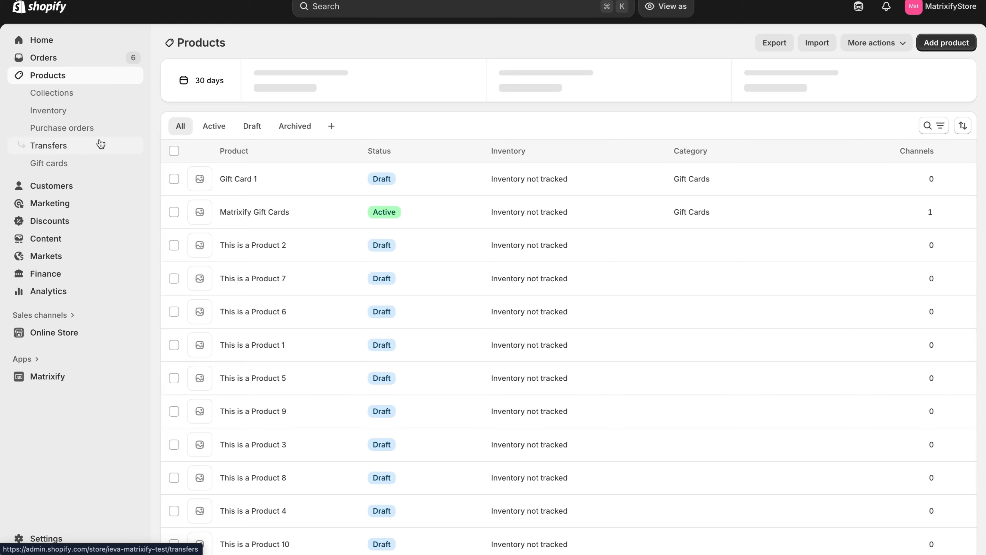
{"action": "left_click", "coordinate": [106, 162]}
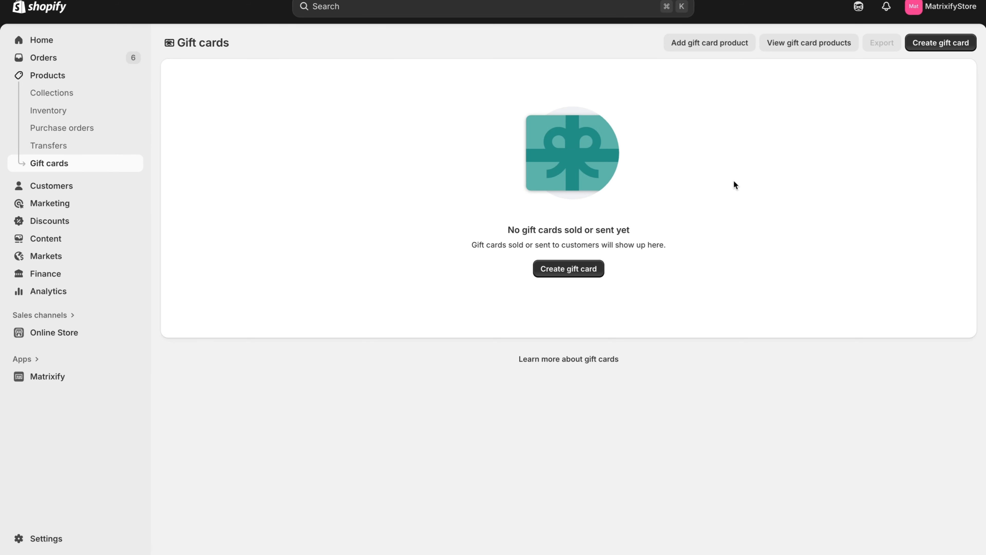
{"action": "left_click", "coordinate": [809, 49]}
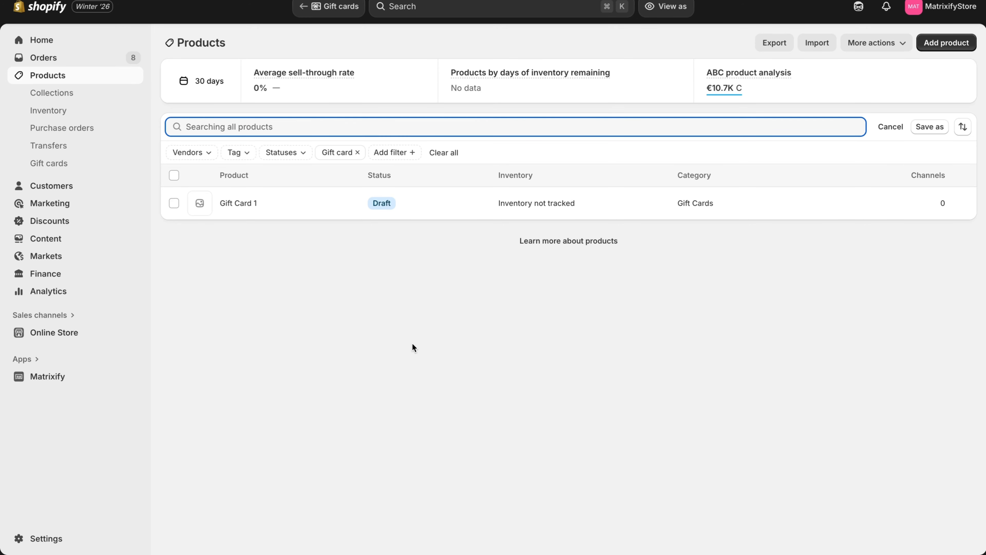
{"action": "left_click", "coordinate": [230, 203]}
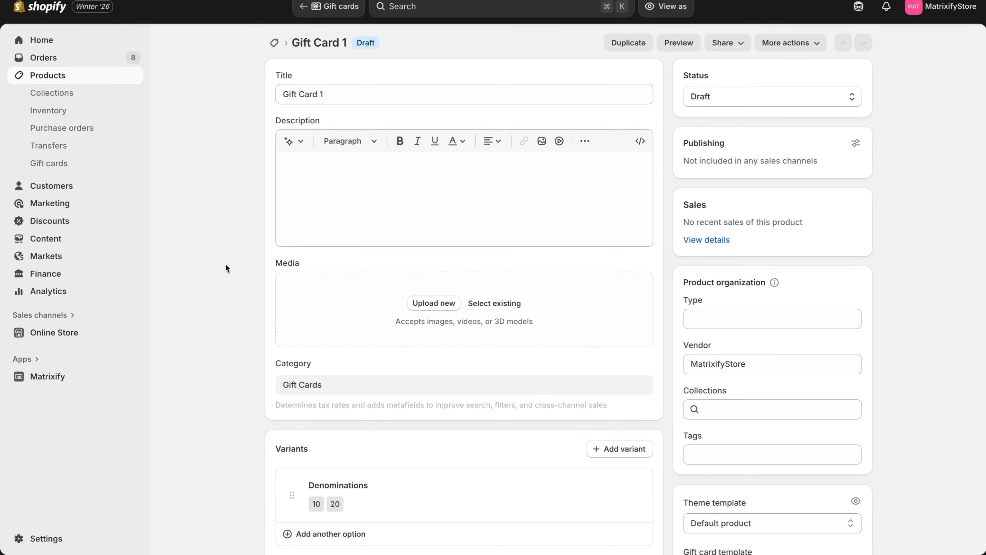
{"action": "scroll", "coordinate": [353, 420], "scroll_direction": "down", "scroll_amount": 5}
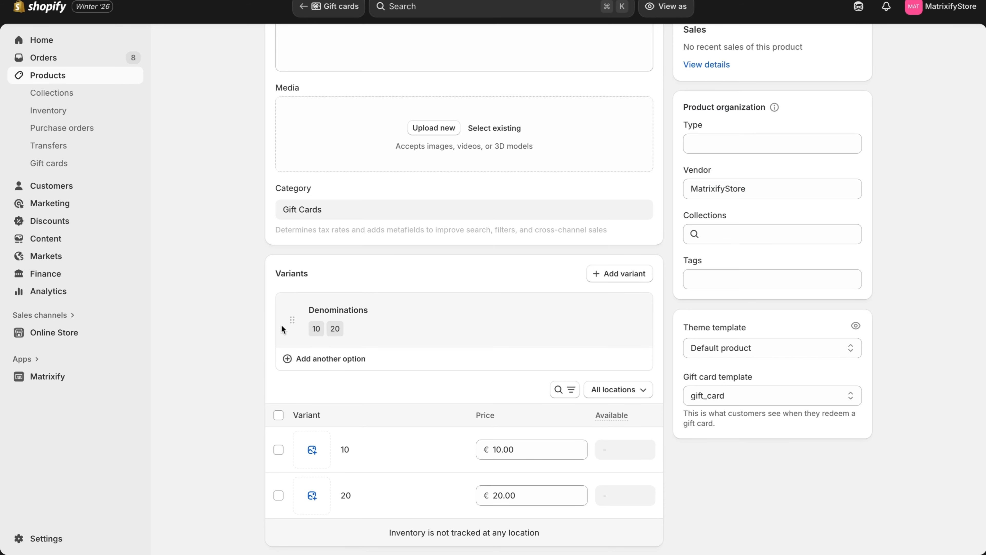
{"action": "scroll", "coordinate": [387, 499], "scroll_direction": "up", "scroll_amount": 5}
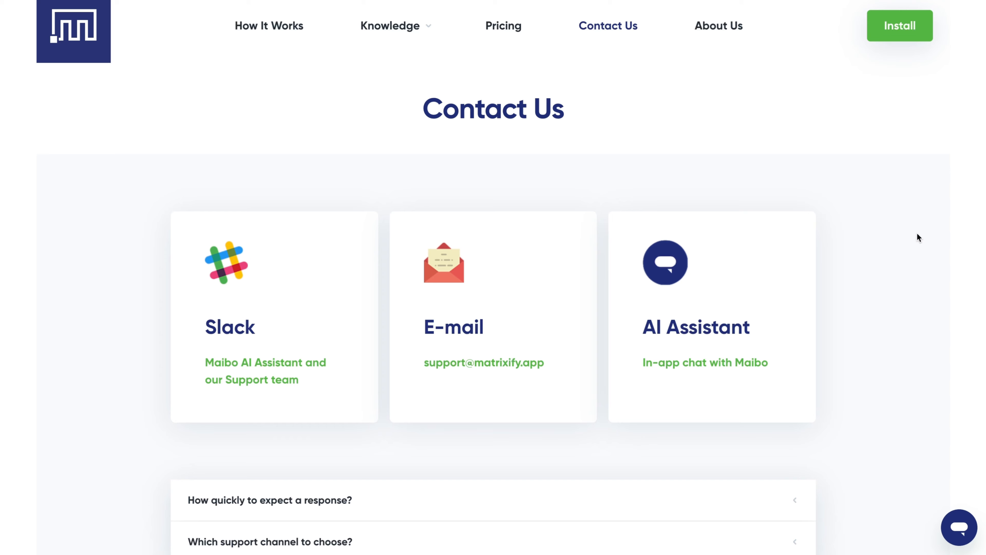
Start a new conversation with the Maibo support assistant from Matrixify's Contact Us page.
{"action": "left_click", "coordinate": [959, 527]}
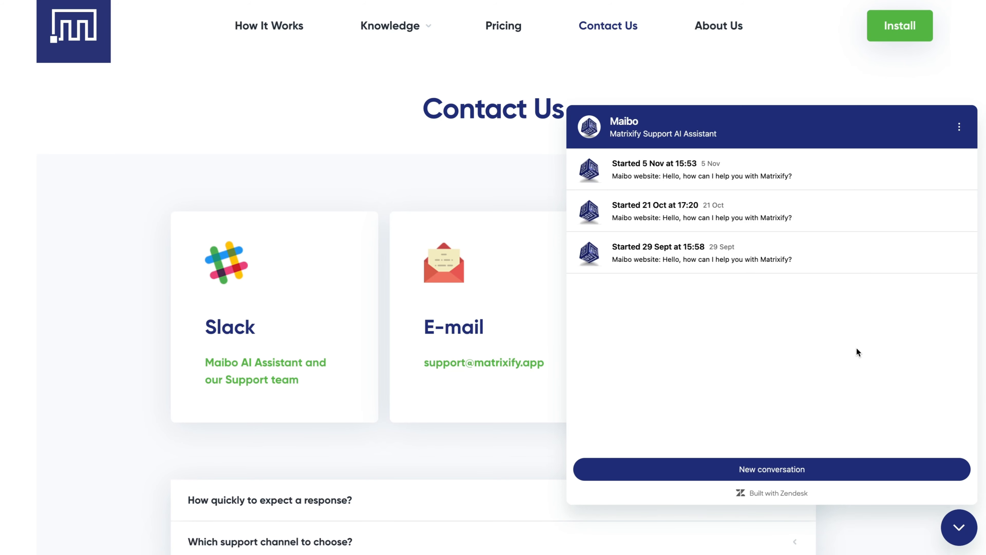
{"action": "left_click", "coordinate": [827, 469]}
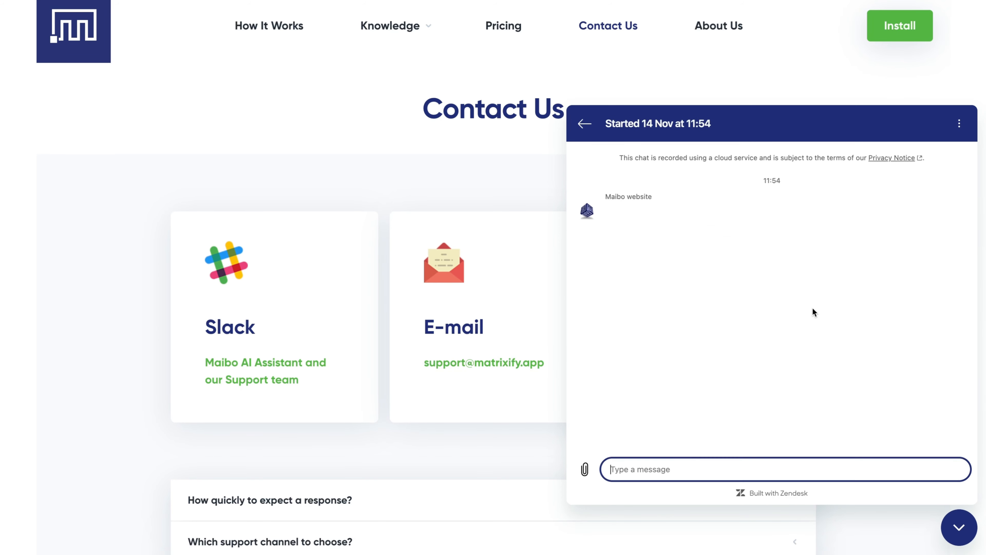